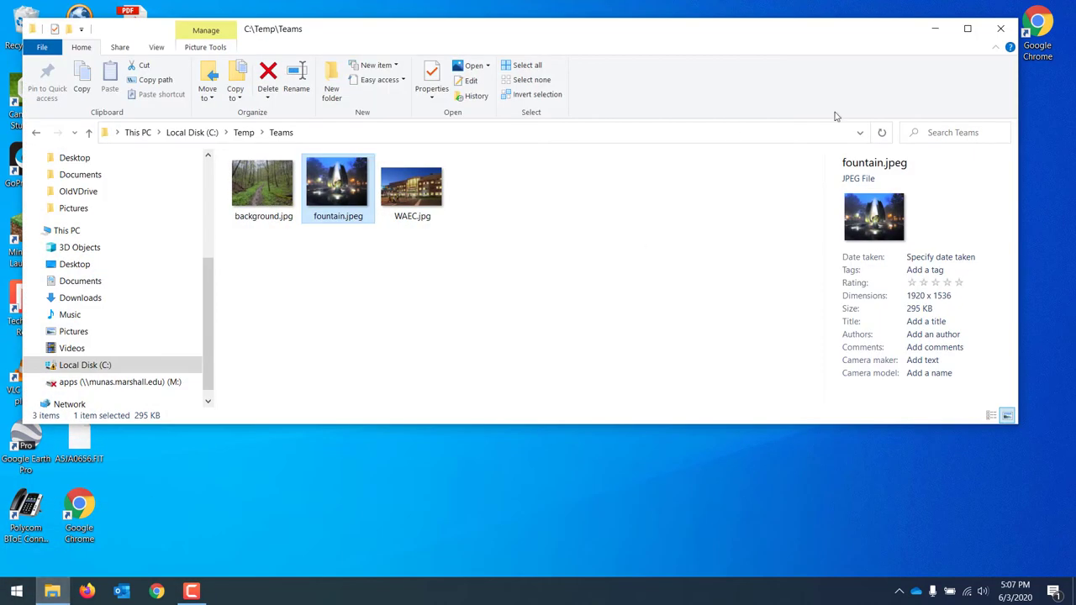
Step: Maximize File Explorer on Local Disk (C:) and go into Users, then the user's profile folder
{"action": "left_click", "coordinate": [84, 365]}
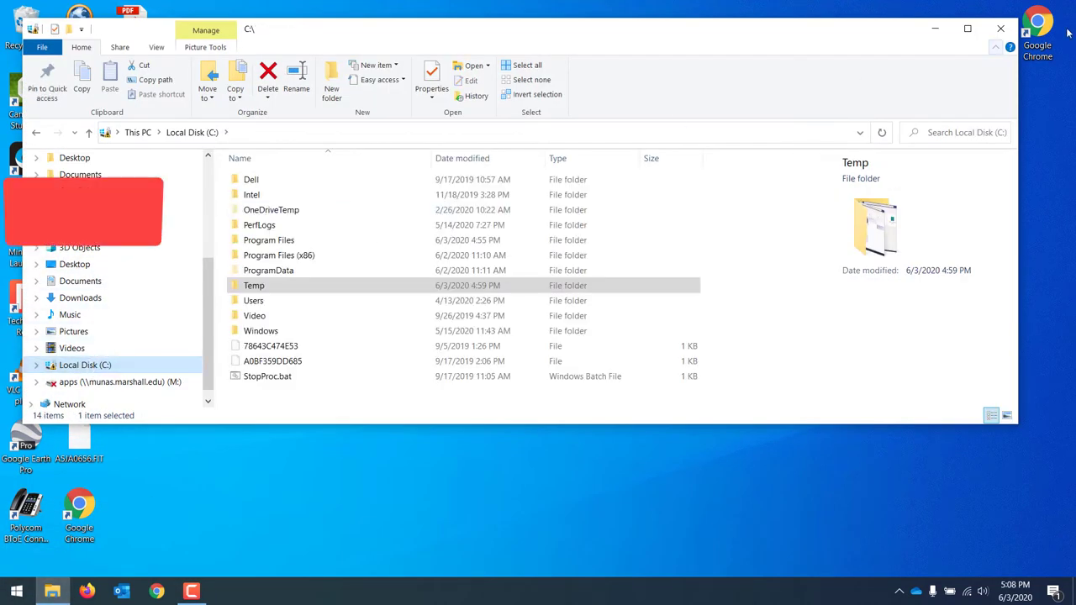
{"action": "left_click", "coordinate": [967, 30]}
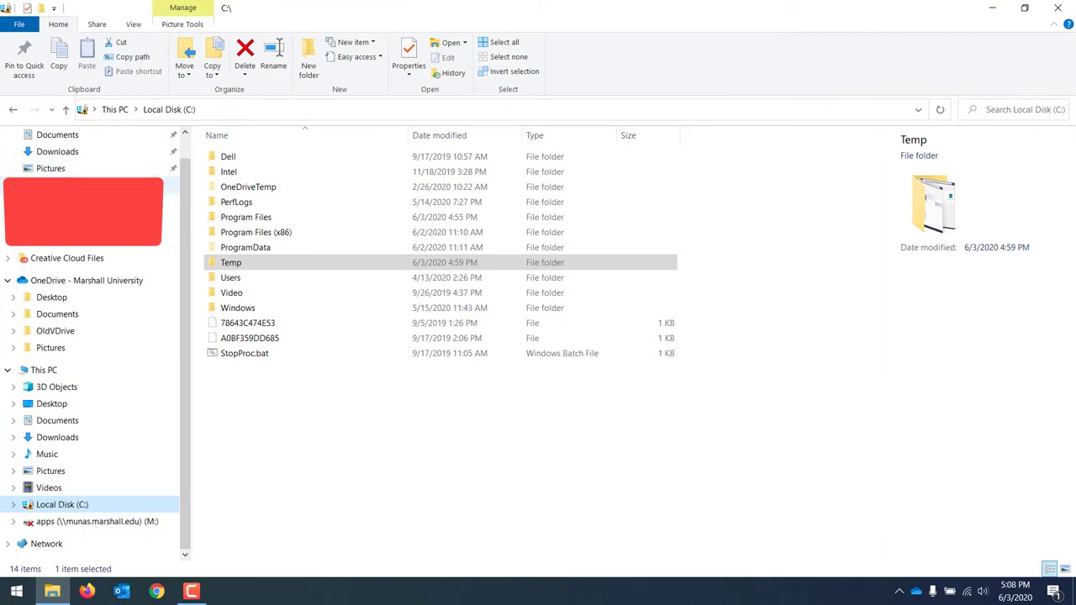
{"action": "left_click", "coordinate": [183, 111]}
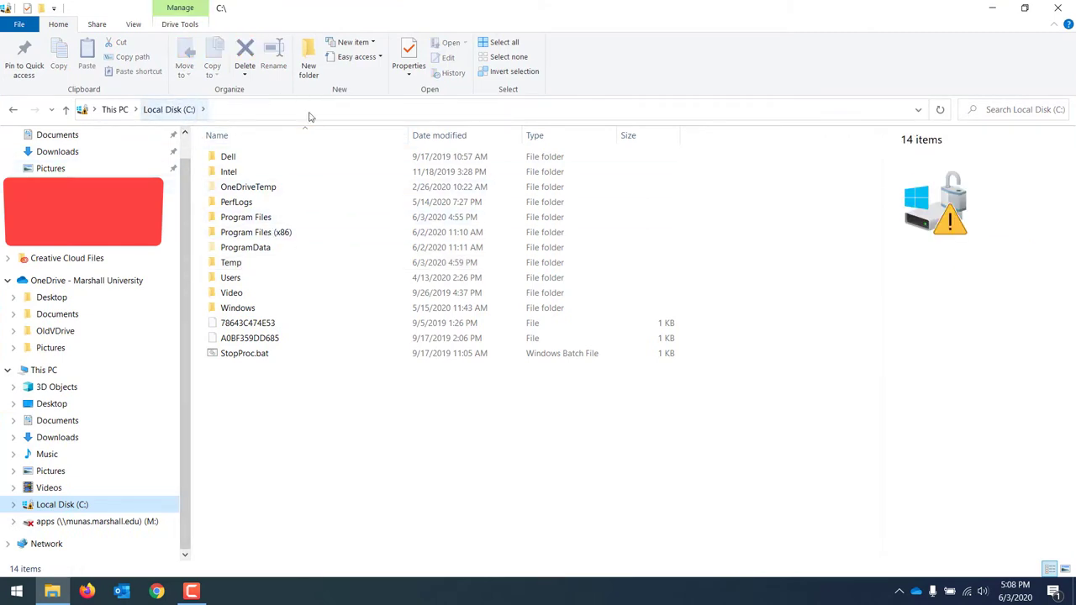
{"action": "double_click", "coordinate": [243, 280]}
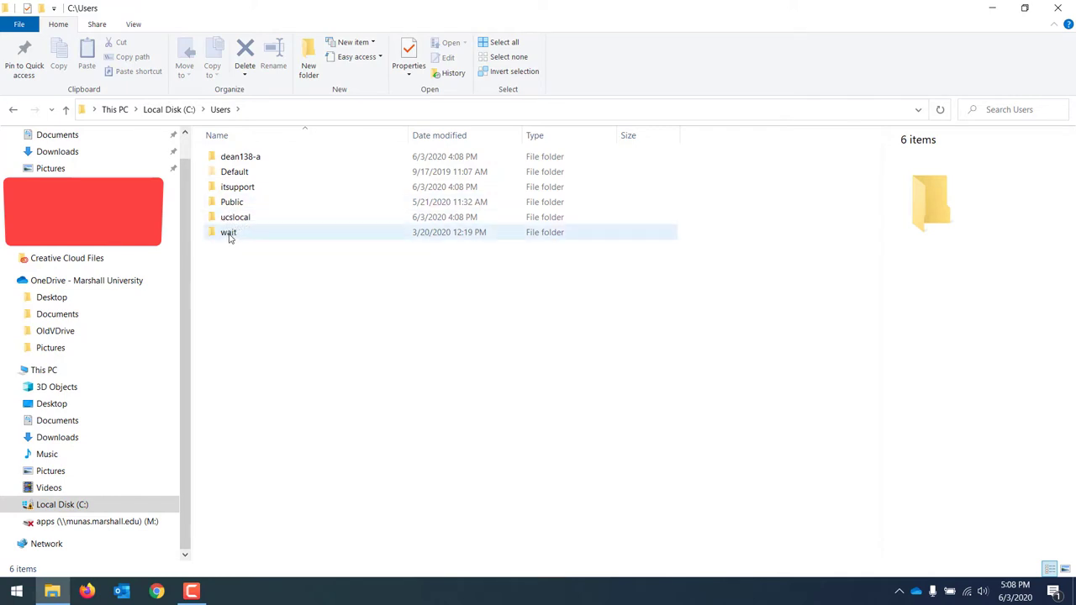
{"action": "double_click", "coordinate": [228, 233]}
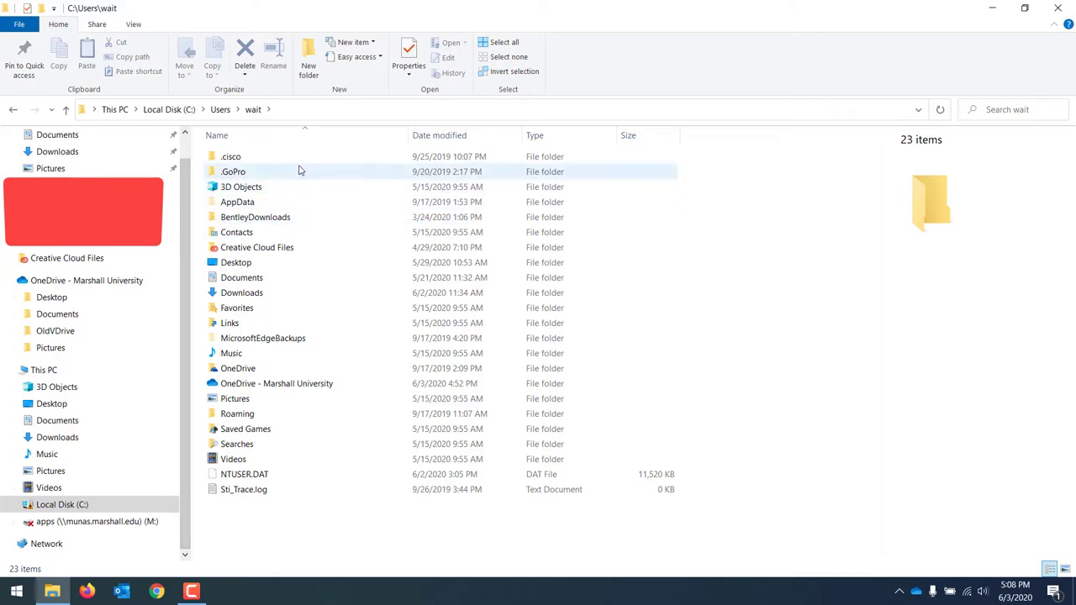
Step: Turn on Hidden items in the View tab so AppData is visible
{"action": "left_click", "coordinate": [135, 25]}
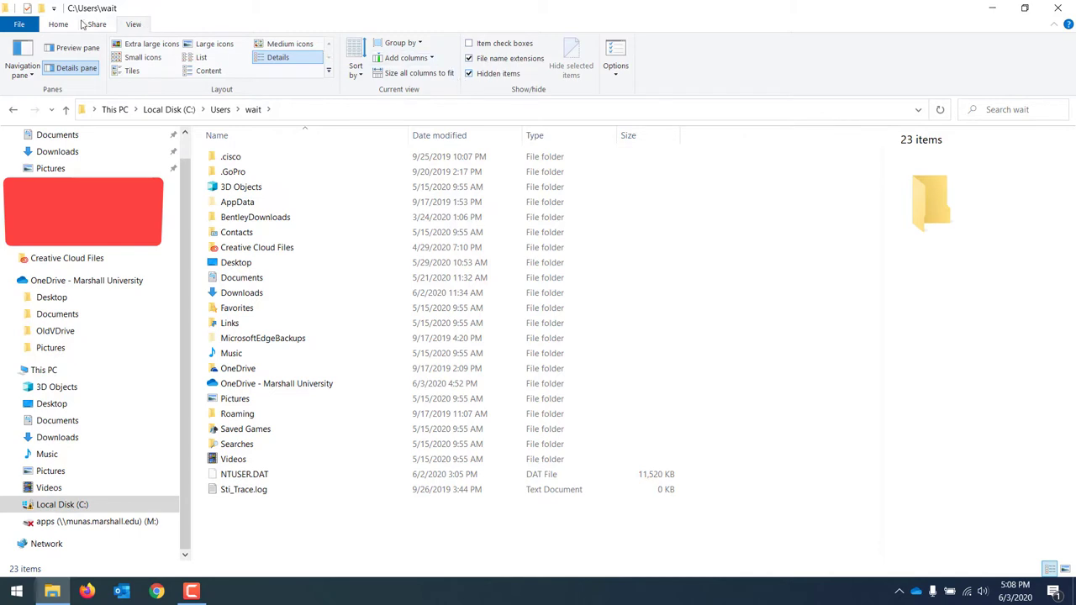
{"action": "left_click", "coordinate": [58, 25]}
{"action": "left_click", "coordinate": [132, 25]}
{"action": "left_click", "coordinate": [469, 74]}
{"action": "left_click", "coordinate": [469, 74]}
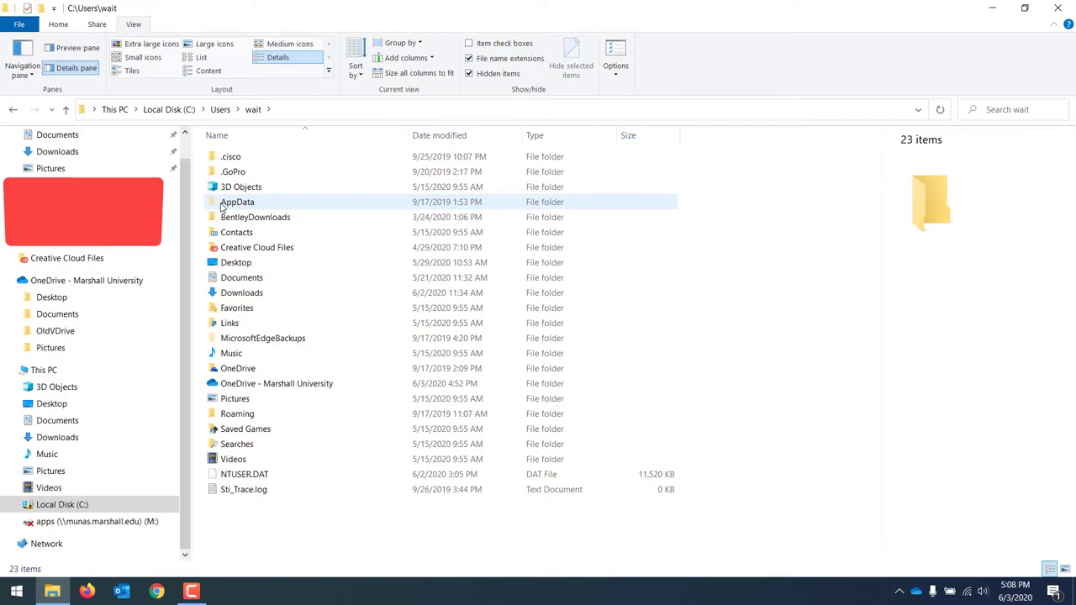
Step: Navigate into AppData\Roaming\Microsoft\Teams\Backgrounds\Uploads
{"action": "double_click", "coordinate": [222, 206]}
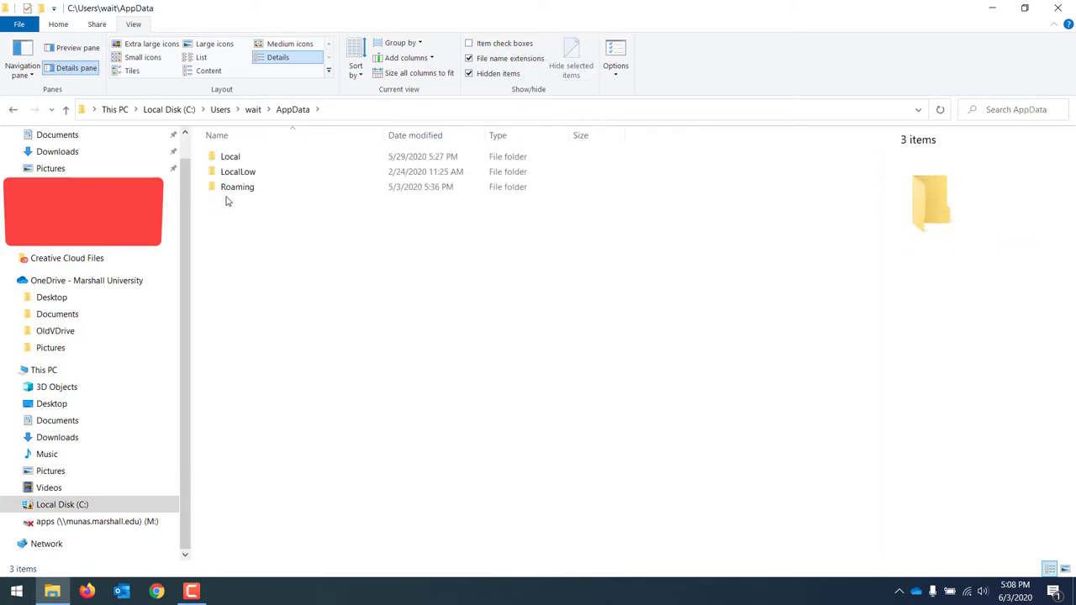
{"action": "double_click", "coordinate": [236, 188]}
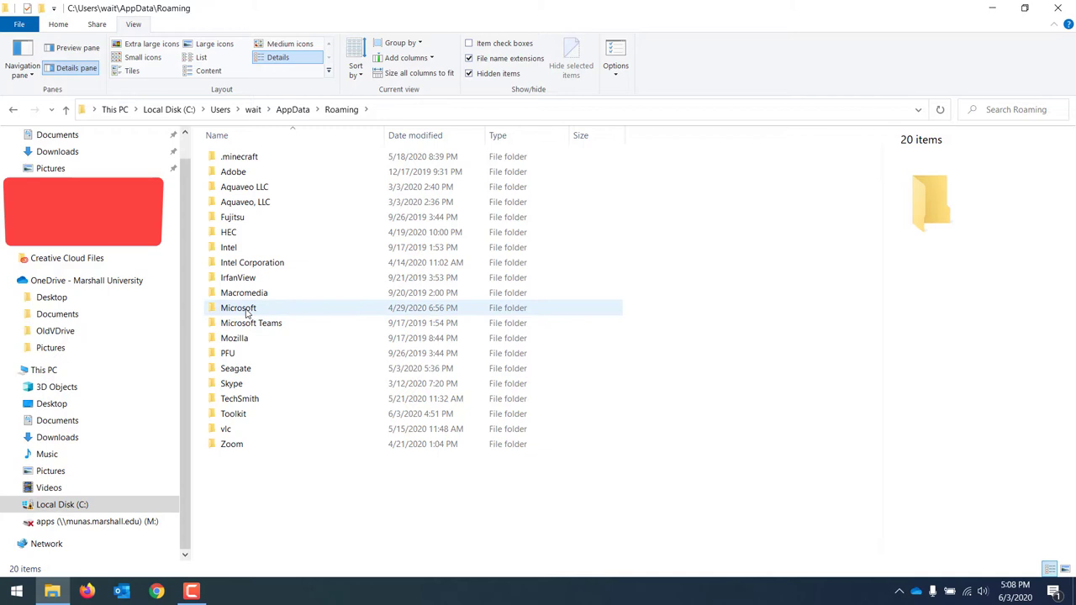
{"action": "double_click", "coordinate": [246, 312]}
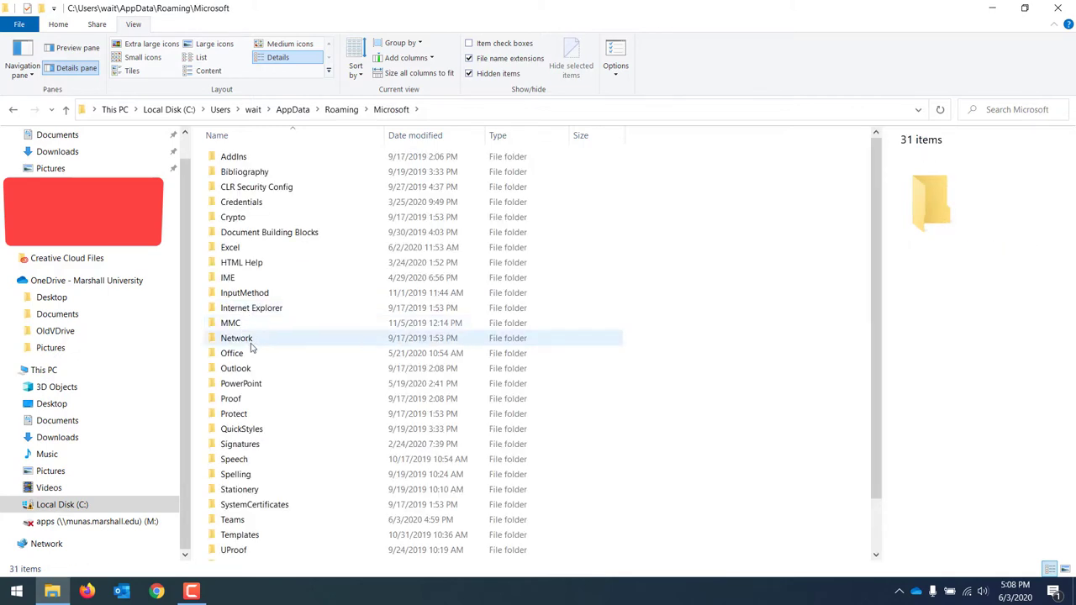
{"action": "left_click", "coordinate": [240, 523]}
{"action": "double_click", "coordinate": [239, 523]}
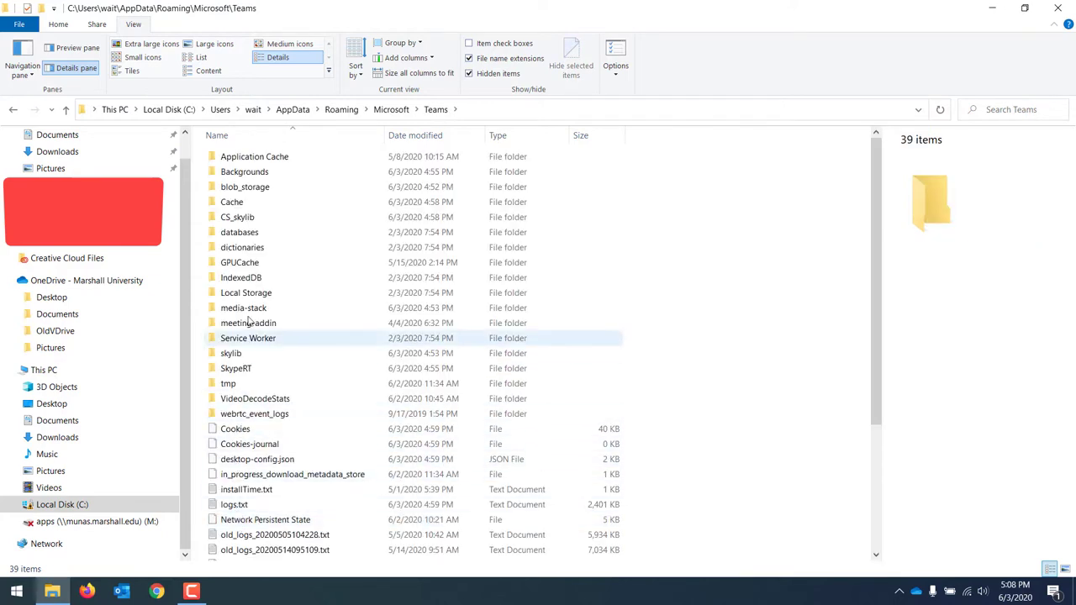
{"action": "double_click", "coordinate": [250, 173]}
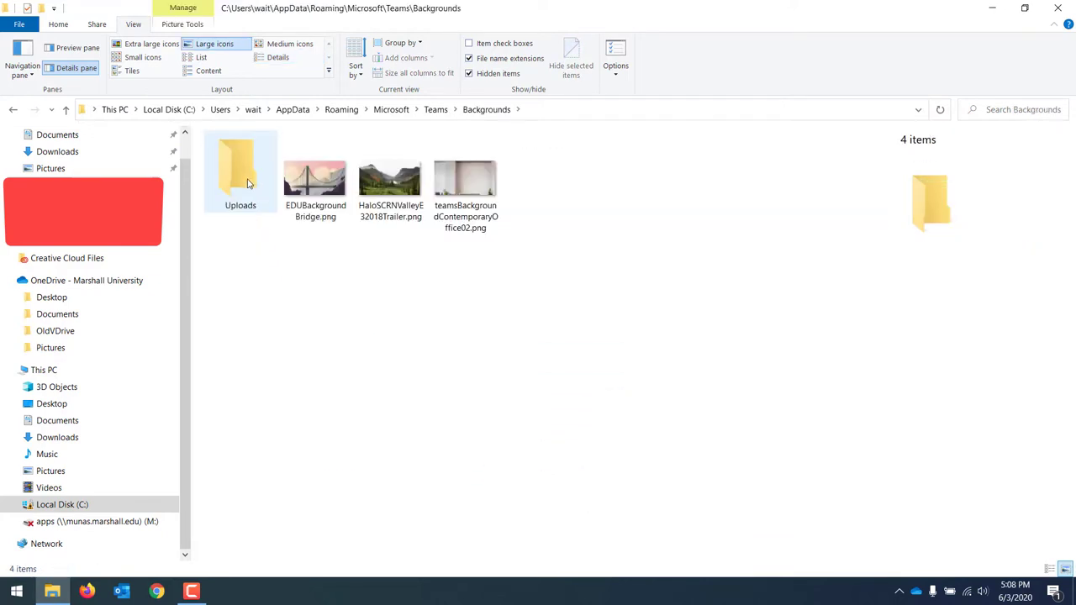
{"action": "double_click", "coordinate": [247, 183]}
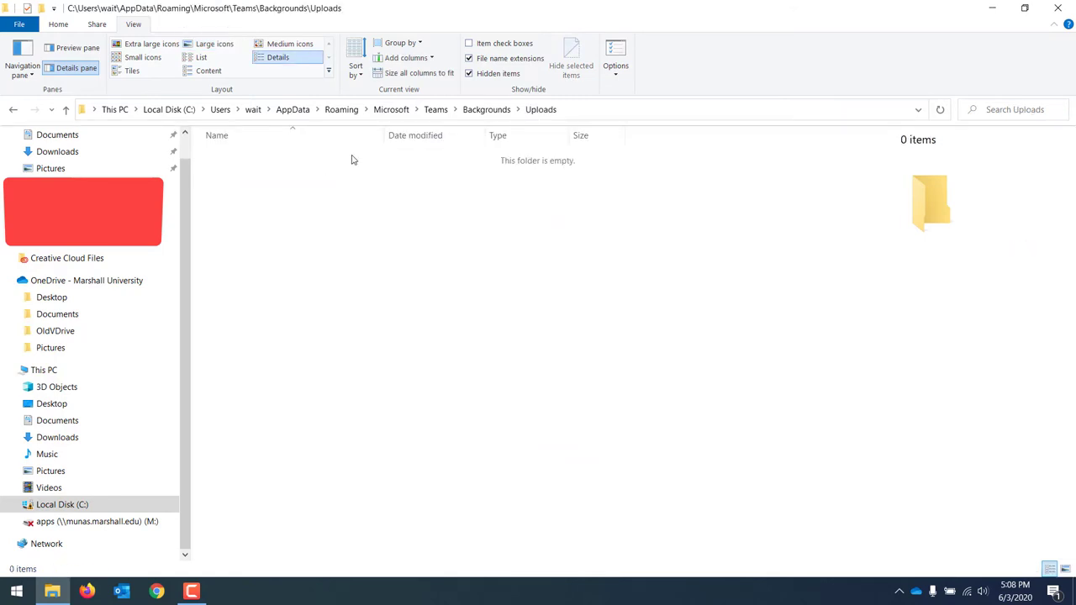
Step: Restore the window and open a second File Explorer window at C:\Temp\Teams
{"action": "mouse_move", "coordinate": [501, 15]}
{"action": "left_mouse_down"}
{"action": "mouse_move", "coordinate": [627, 43]}
{"action": "mouse_move", "coordinate": [552, 34]}
{"action": "left_mouse_up"}
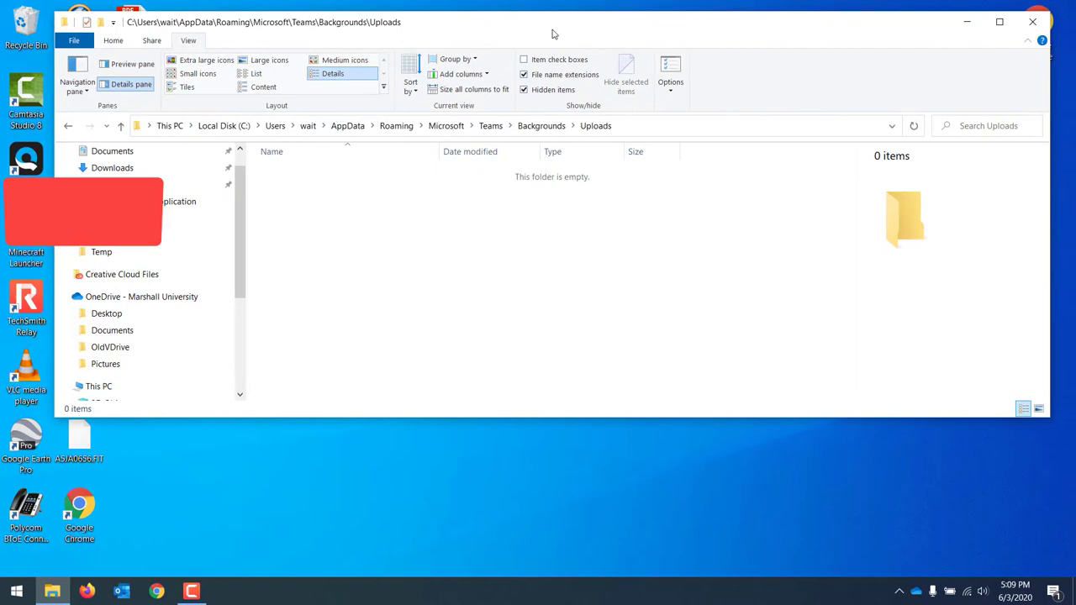
{"action": "left_click", "coordinate": [25, 593]}
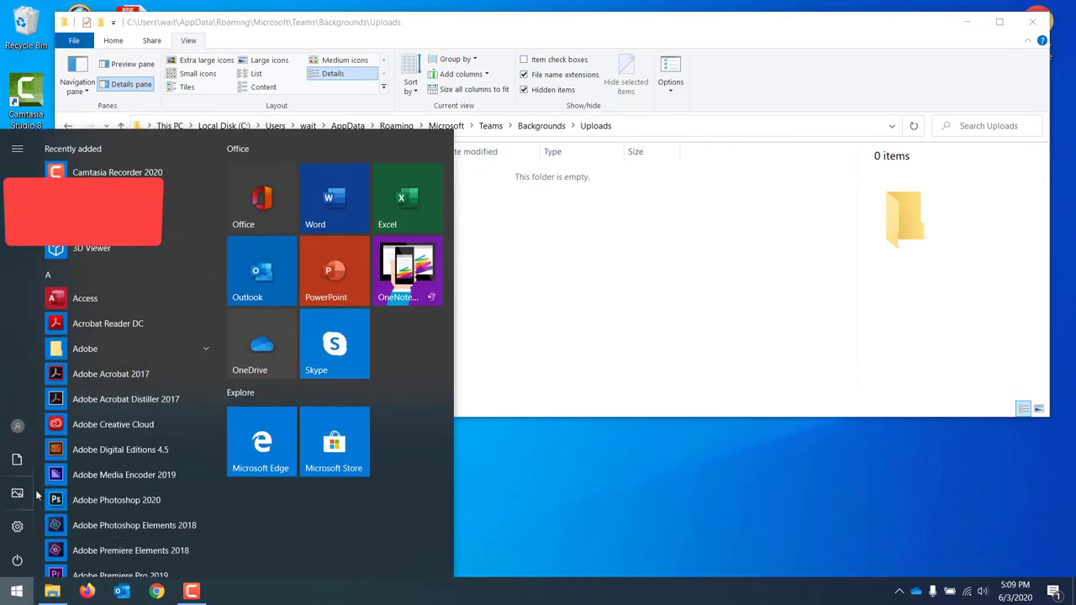
{"action": "left_click", "coordinate": [25, 465]}
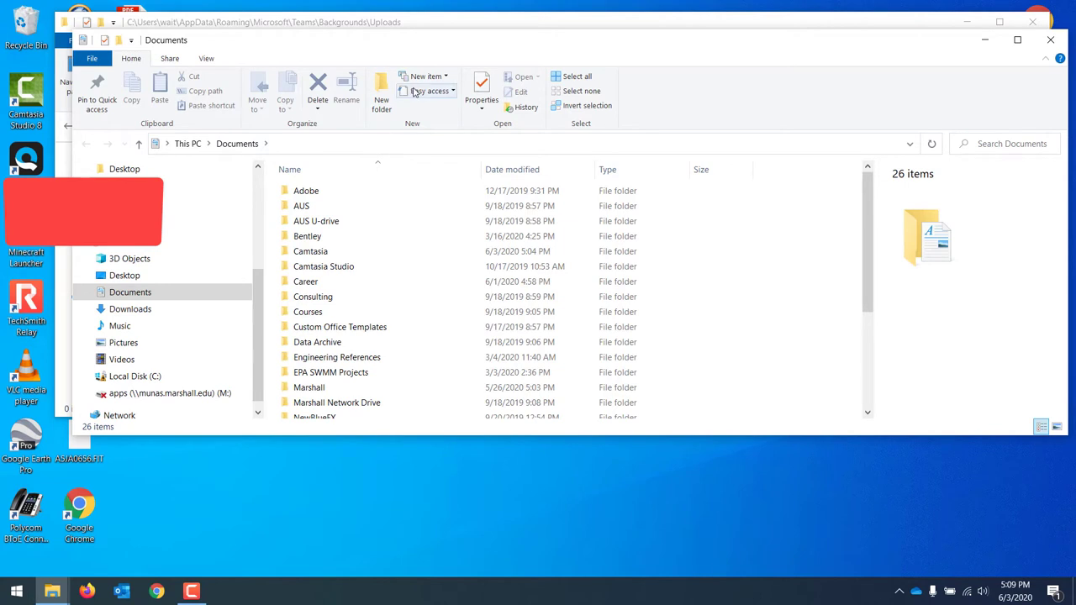
{"action": "left_click", "coordinate": [149, 377]}
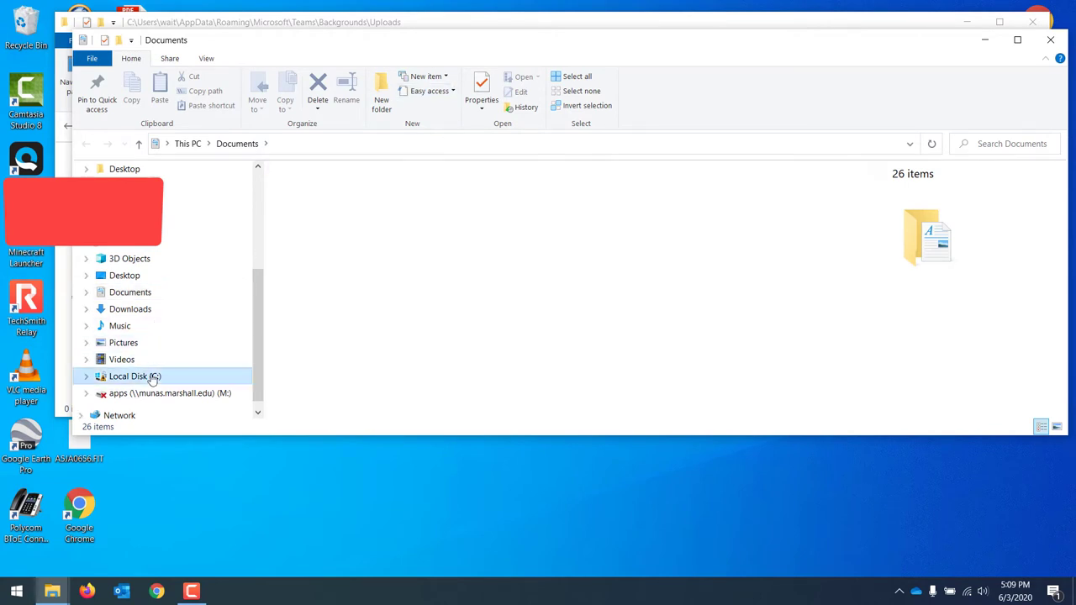
{"action": "double_click", "coordinate": [319, 296]}
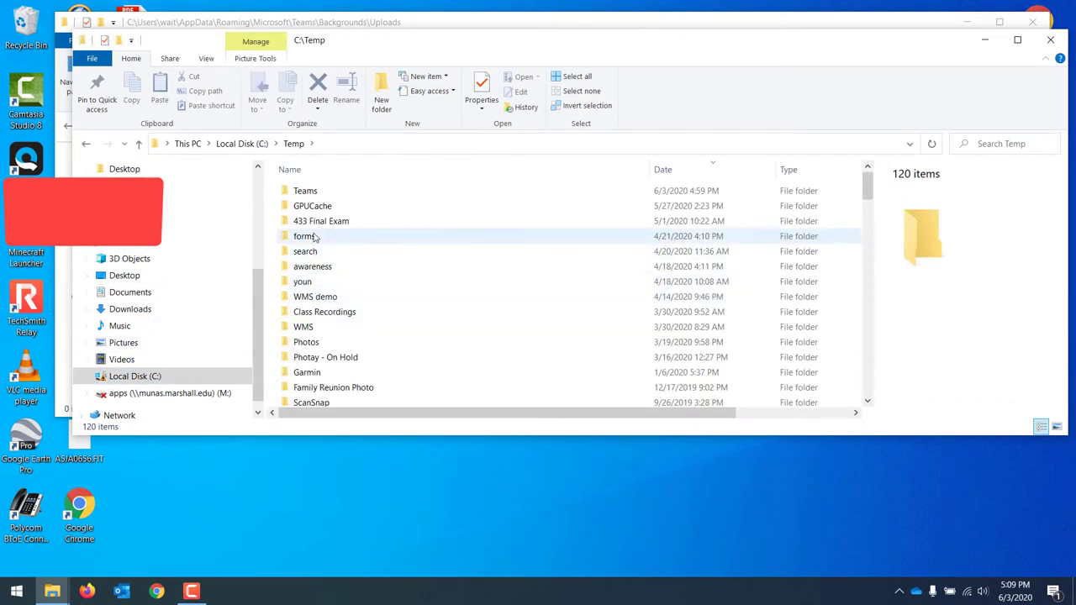
{"action": "left_click", "coordinate": [322, 193]}
{"action": "double_click", "coordinate": [322, 192]}
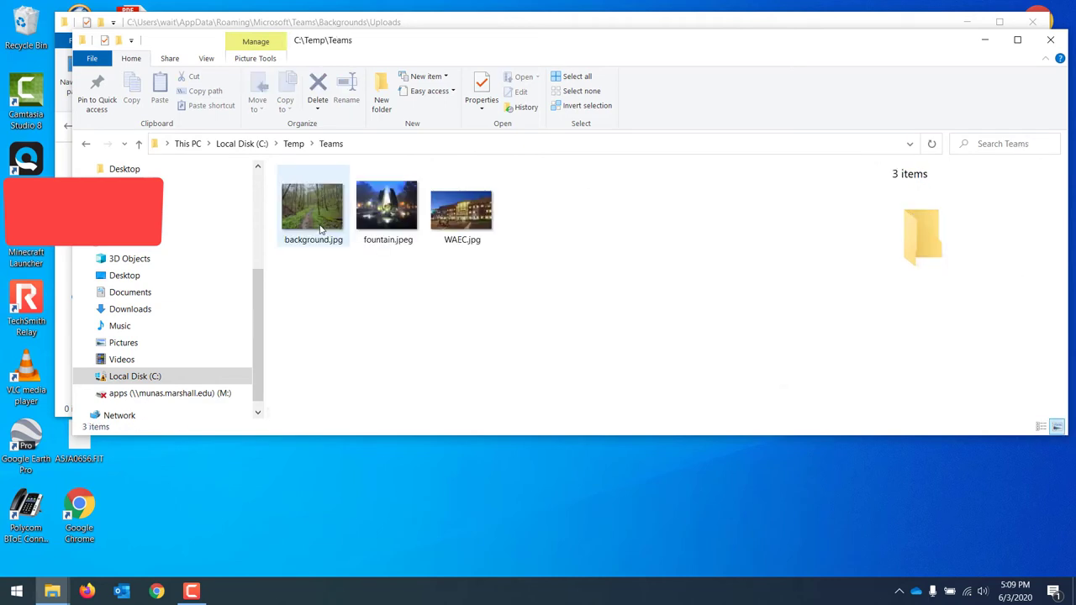
Step: Select background.jpg, fountain.jpeg and WAEC.jpg in C:\Temp\Teams
{"action": "left_click", "coordinate": [333, 221]}
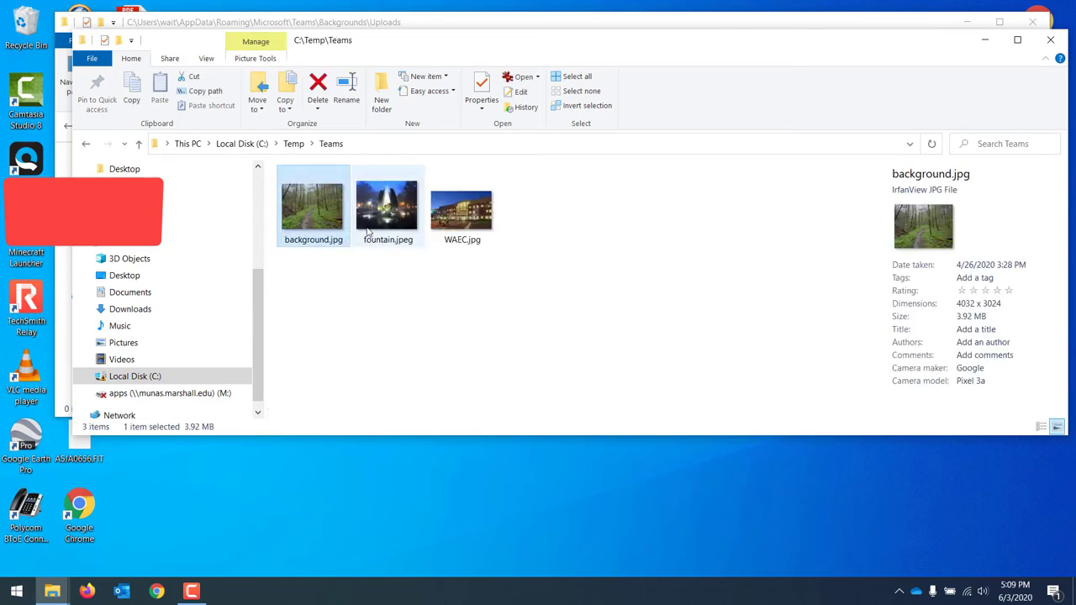
{"action": "left_click", "coordinate": [400, 222]}
{"action": "left_click", "coordinate": [469, 227]}
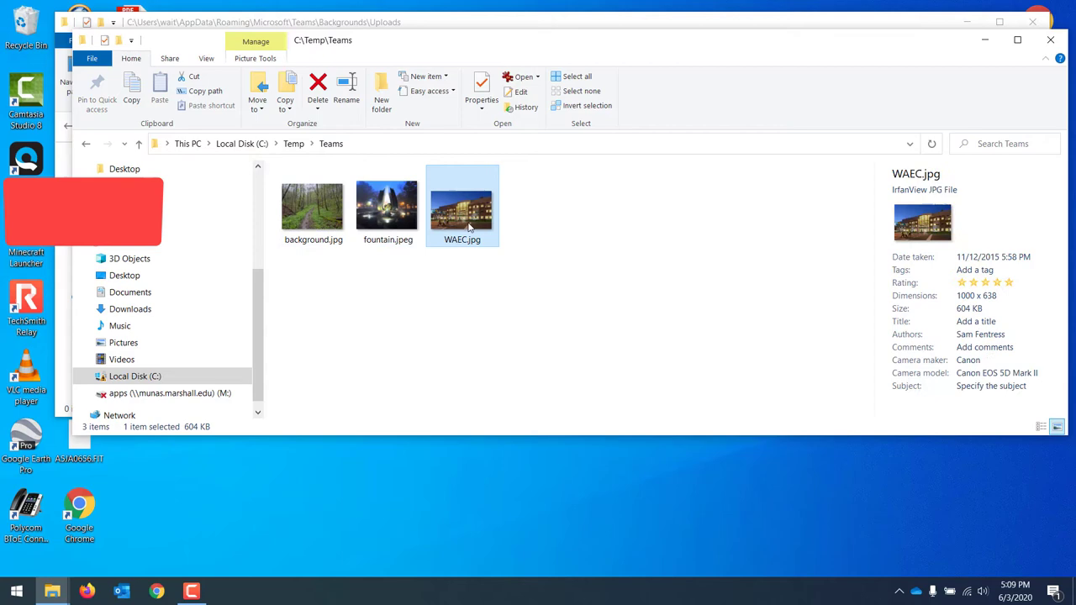
{"action": "left_click", "coordinate": [326, 231], "text": "shift"}
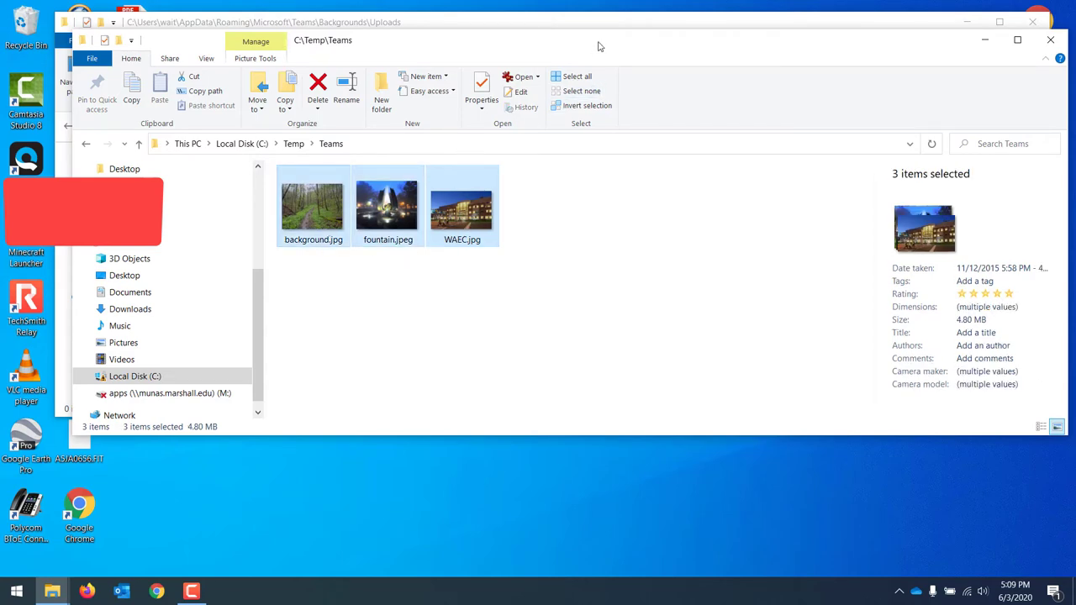
Step: Drag background.jpg, fountain.jpeg and WAEC.jpg into the Teams Uploads folder
{"action": "left_click_drag", "start_coordinate": [600, 46], "coordinate": [596, 306]}
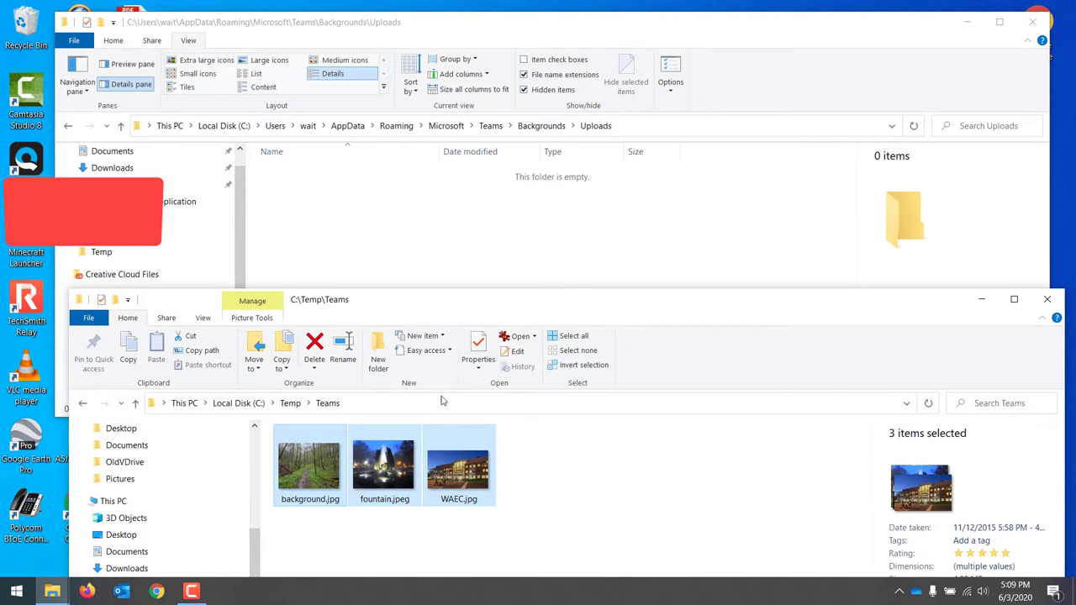
{"action": "left_click_drag", "start_coordinate": [452, 469], "coordinate": [448, 270]}
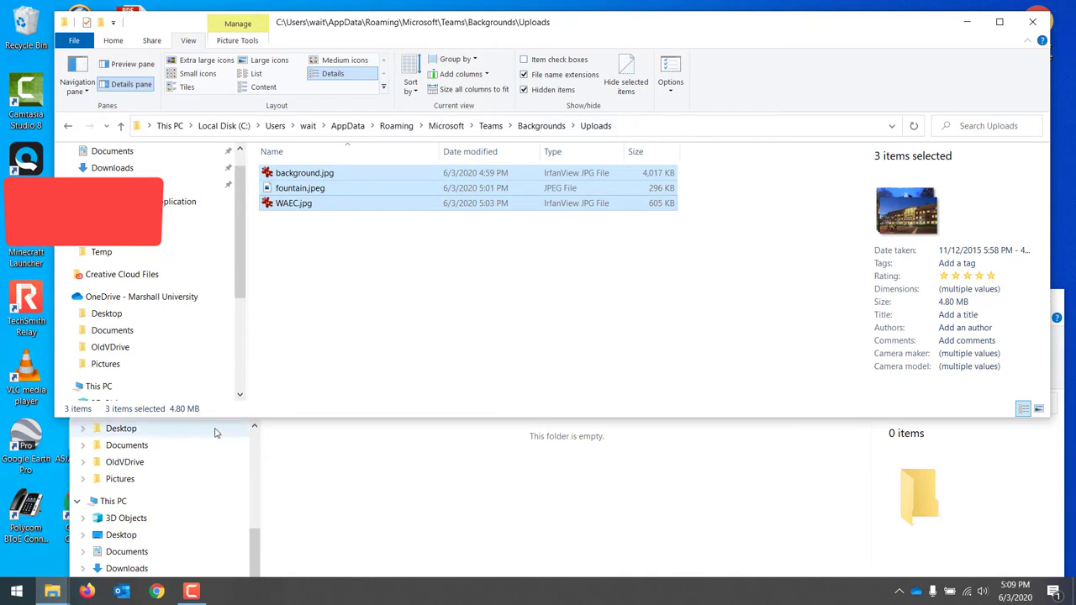
{"action": "left_click", "coordinate": [188, 593]}
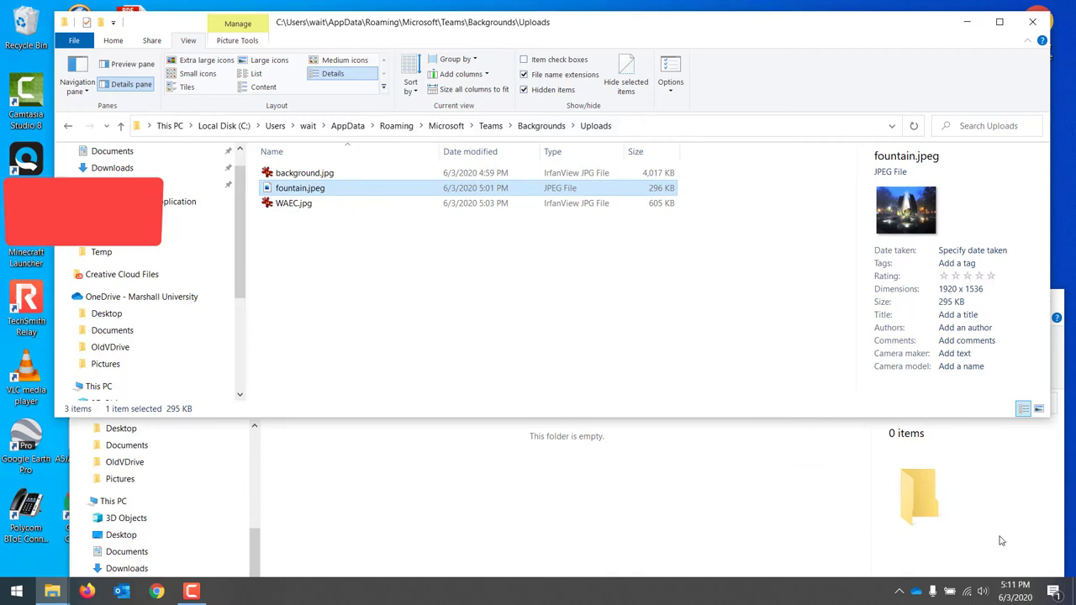
Step: Search the Start menu for 'teams' to get back to Microsoft Teams
{"action": "left_click", "coordinate": [16, 591]}
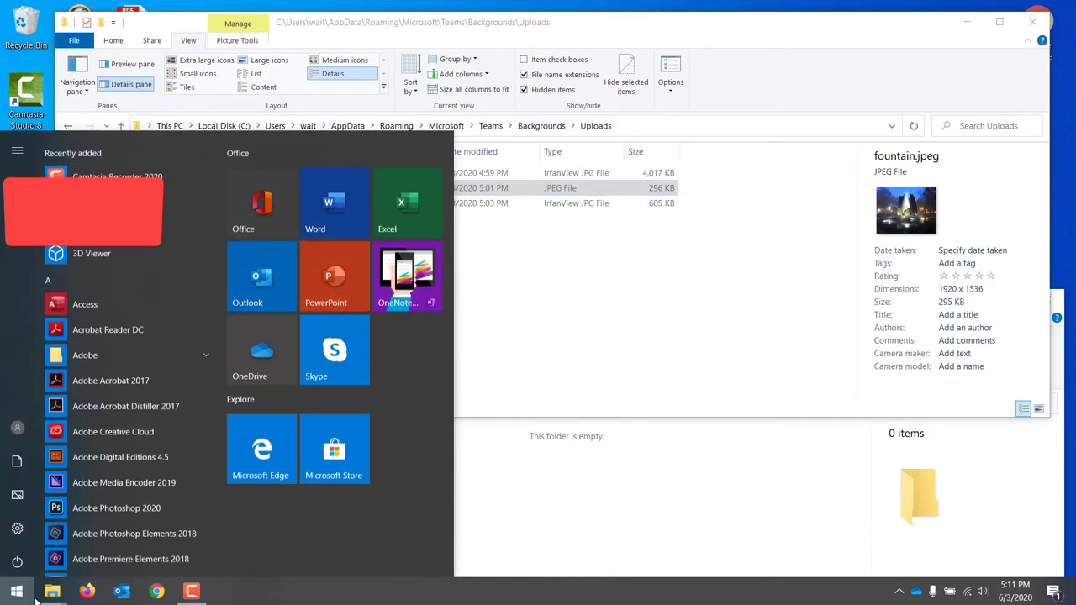
{"action": "type", "text": "teams"}
{"action": "key", "text": "Return"}
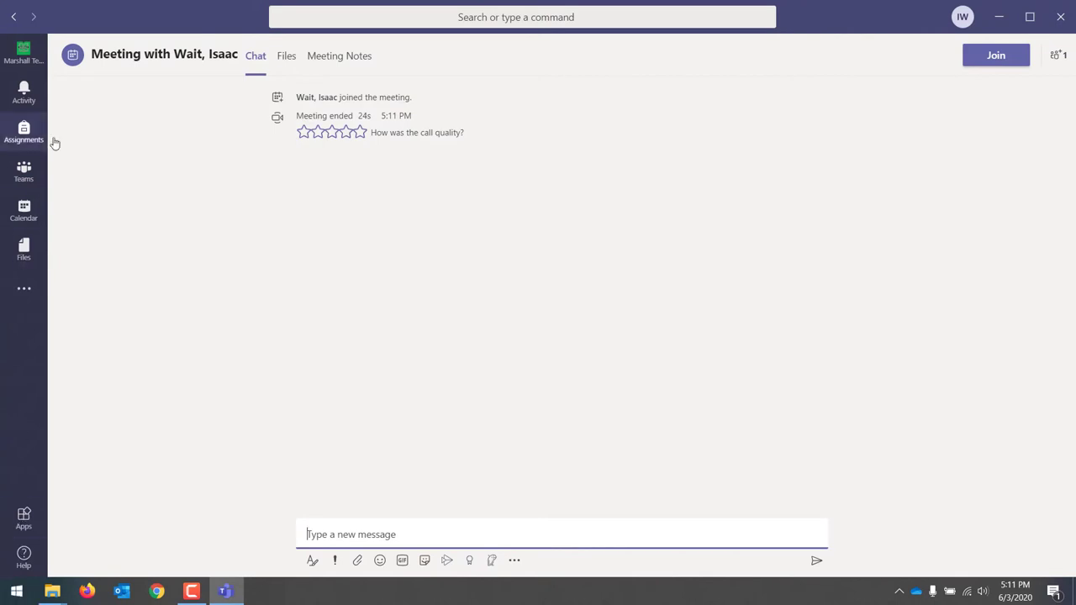
Step: Start a Meet now meeting from Calendar and join it
{"action": "left_click", "coordinate": [30, 216]}
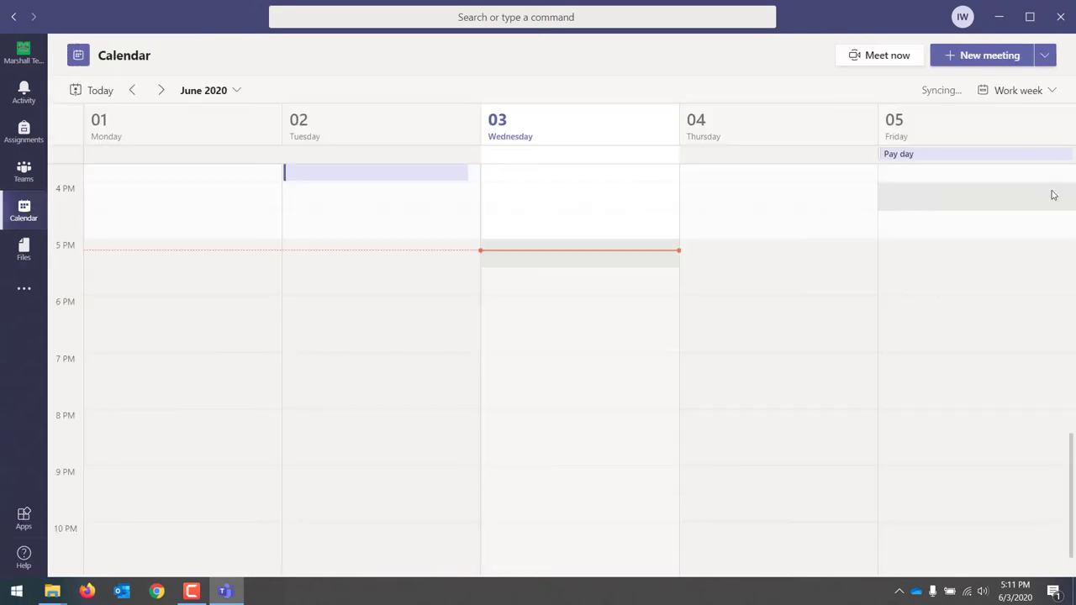
{"action": "left_click", "coordinate": [881, 58]}
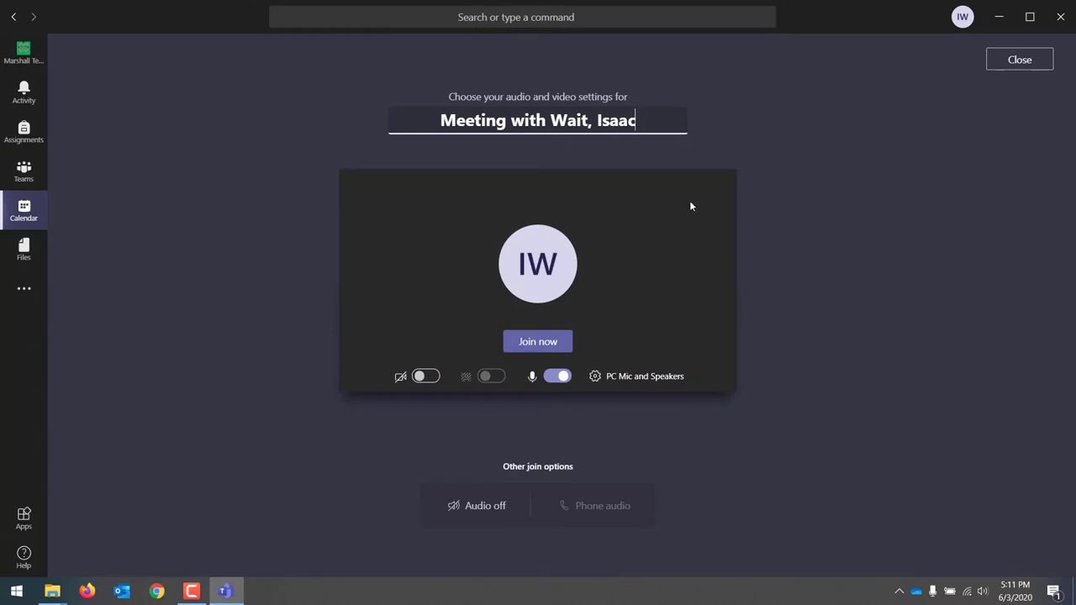
{"action": "left_click", "coordinate": [538, 351]}
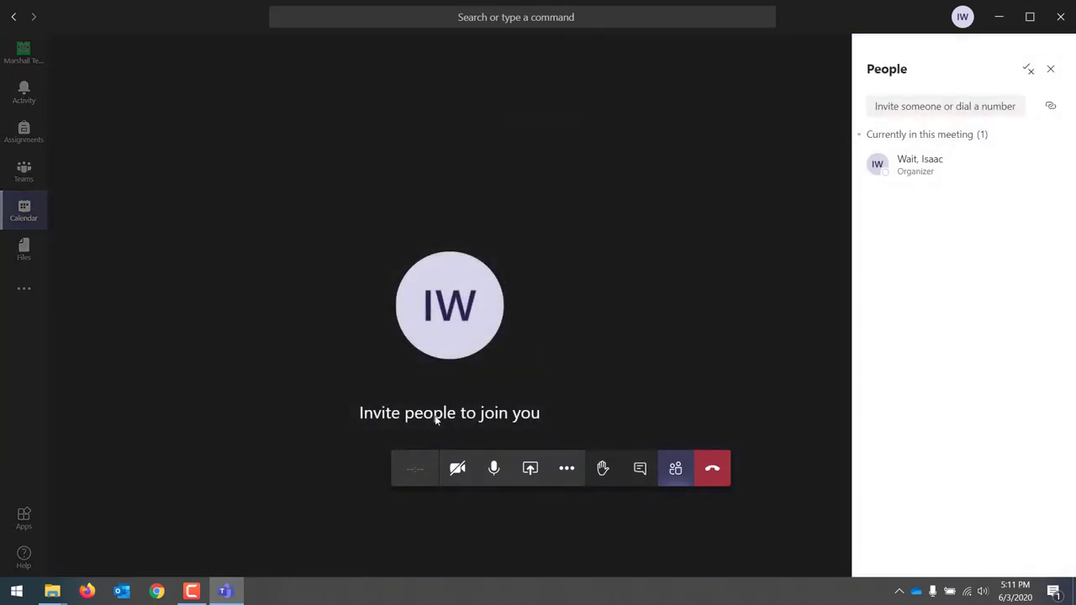
Step: Turn the camera on and bring up the More actions menu
{"action": "left_click", "coordinate": [458, 469]}
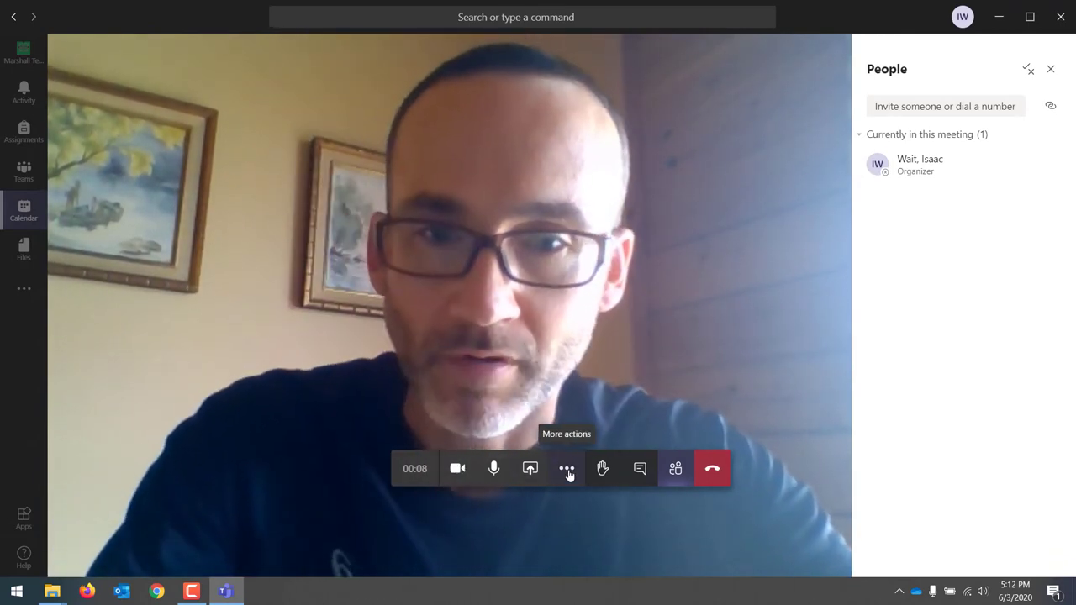
{"action": "left_click", "coordinate": [568, 475]}
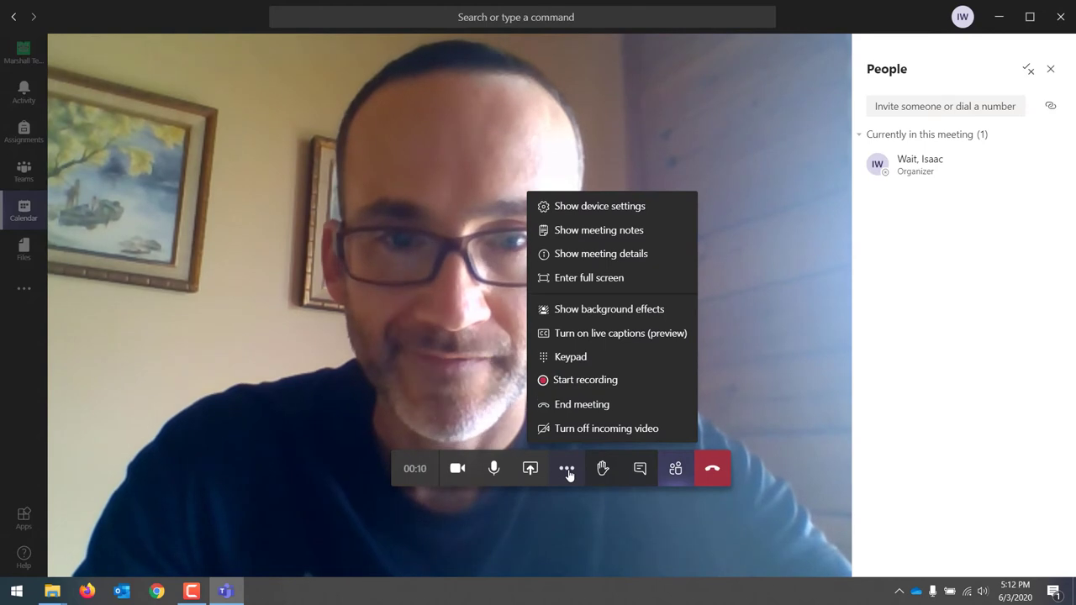
Step: In background effects, scroll to the custom images and apply the forest background
{"action": "left_click", "coordinate": [628, 312]}
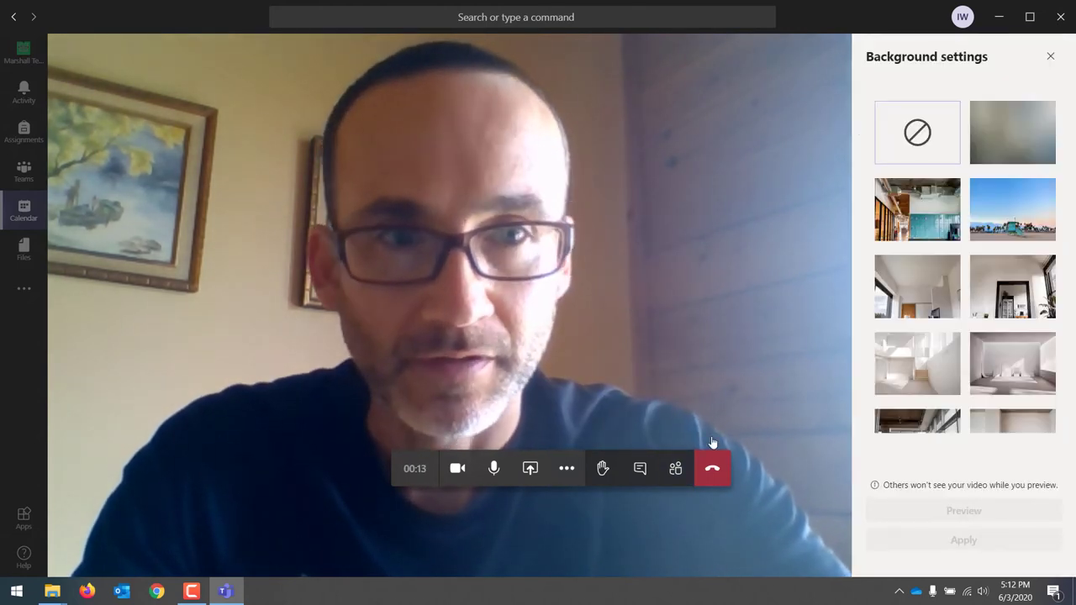
{"action": "left_click_drag", "start_coordinate": [1069, 144], "coordinate": [1072, 144]}
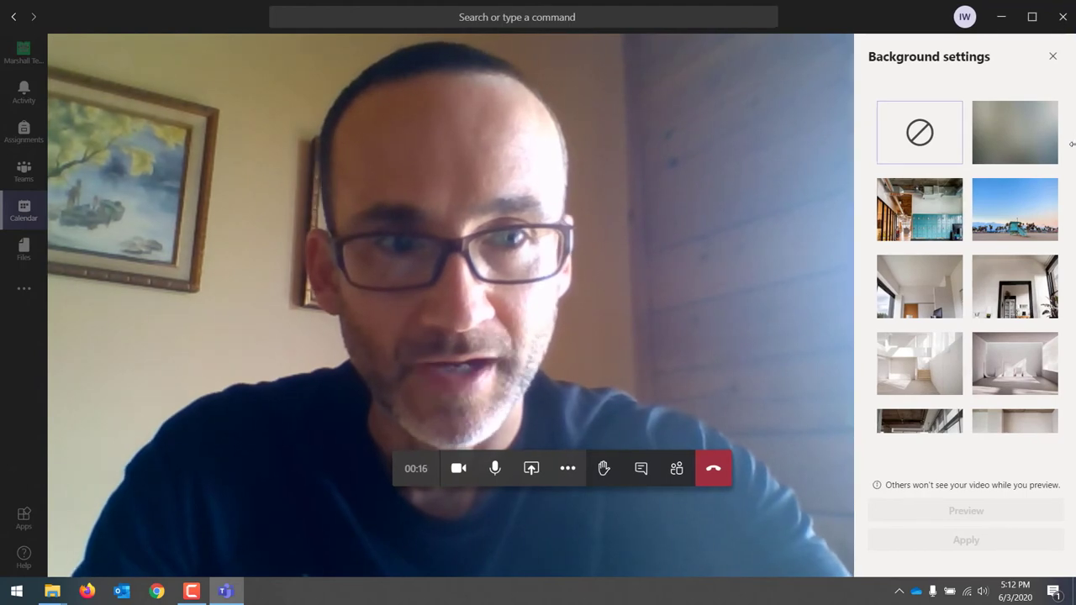
{"action": "scroll", "coordinate": [1037, 417], "scroll_direction": "down", "scroll_amount": 10}
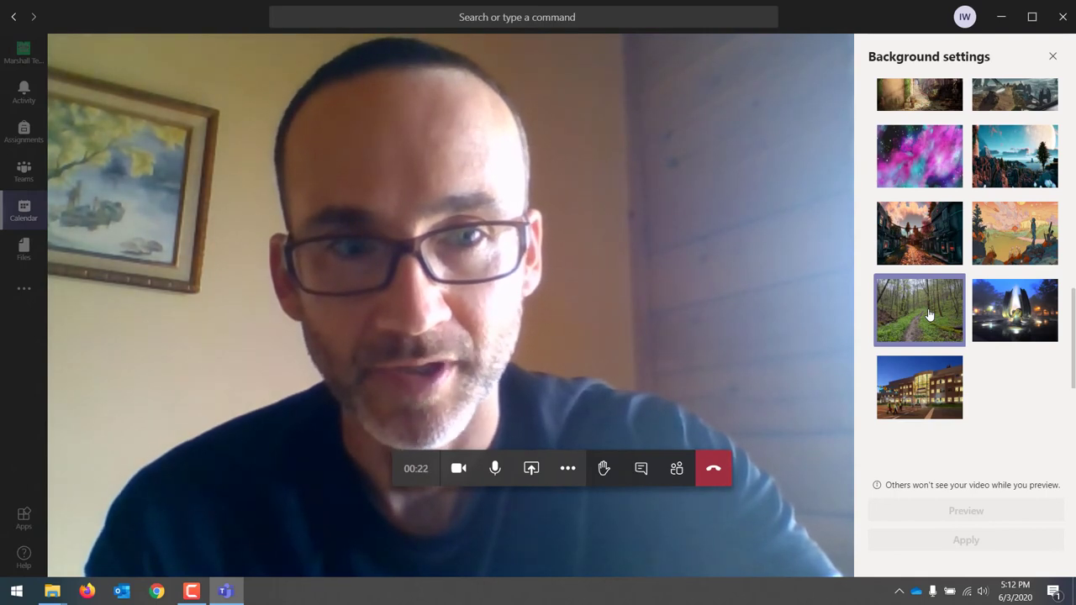
{"action": "left_click", "coordinate": [929, 314]}
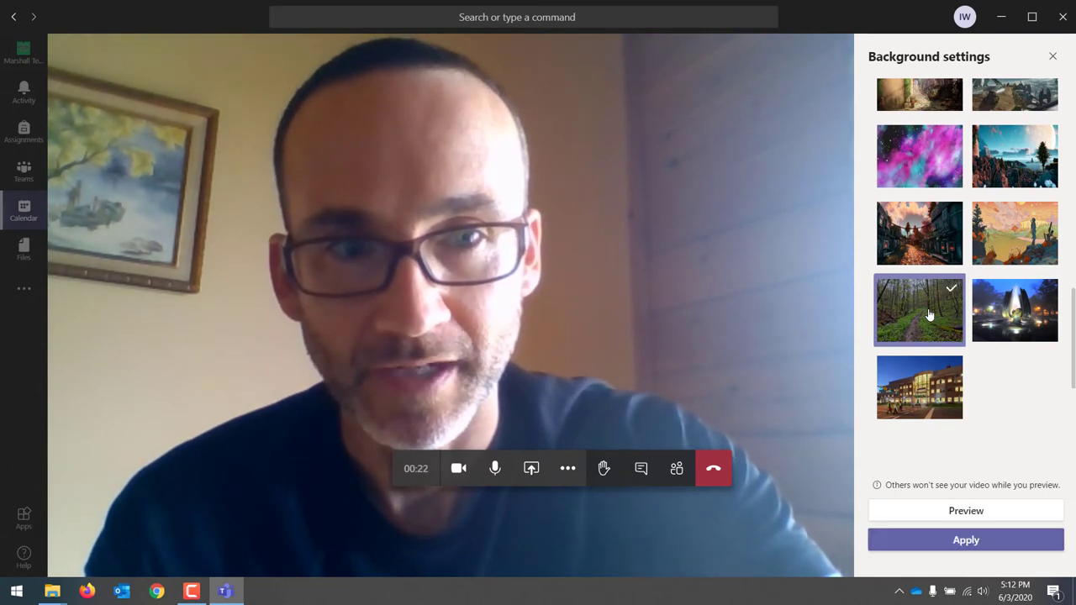
{"action": "left_click", "coordinate": [963, 546]}
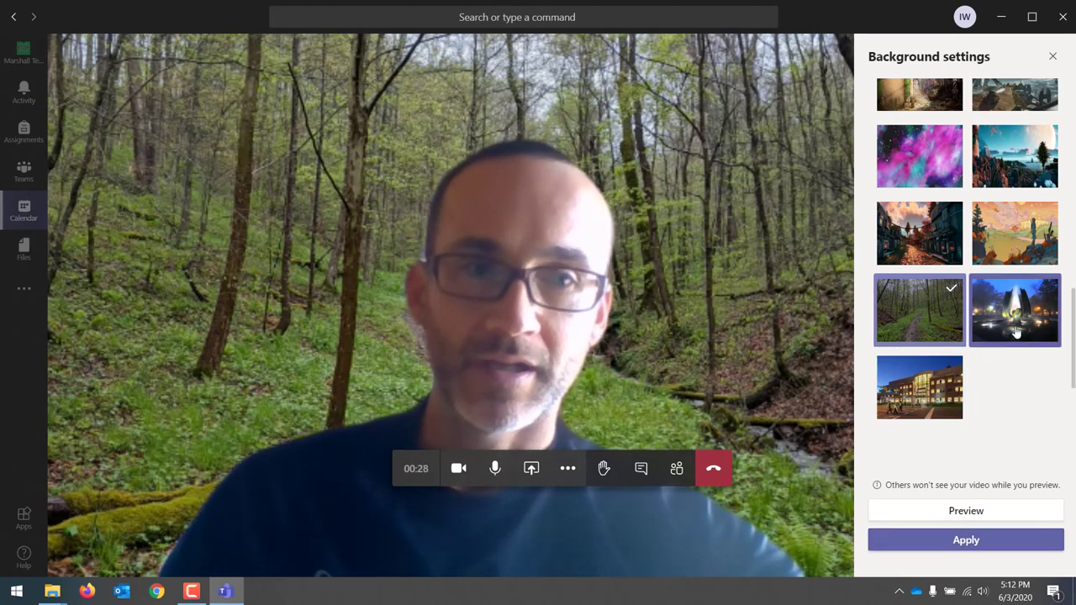
Step: Apply the fountain background, then switch to the WAEC campus building image
{"action": "left_click", "coordinate": [1016, 333]}
{"action": "left_click", "coordinate": [987, 545]}
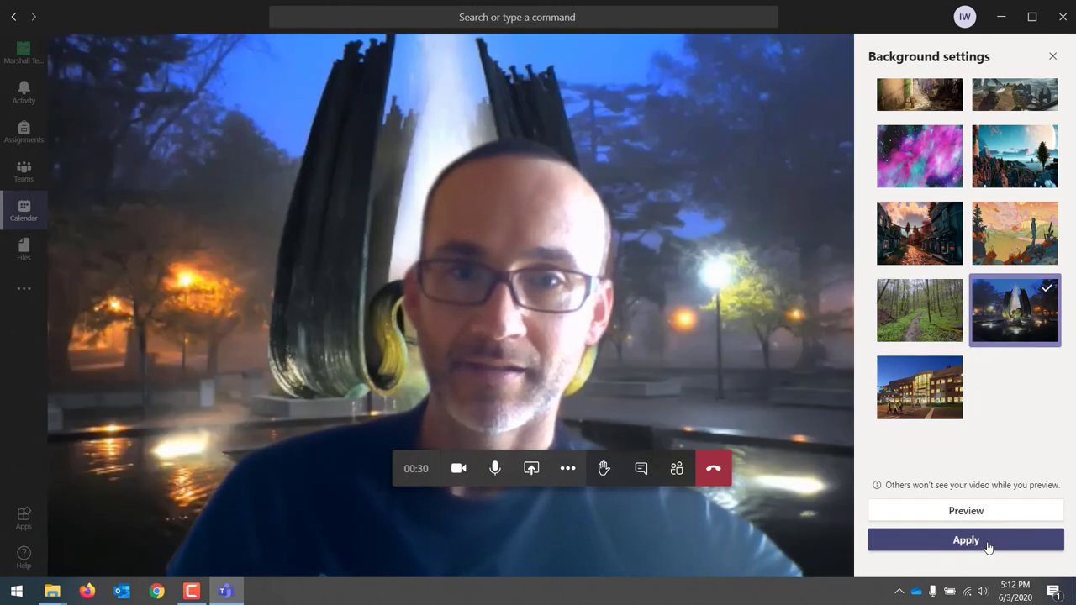
{"action": "left_click", "coordinate": [919, 395]}
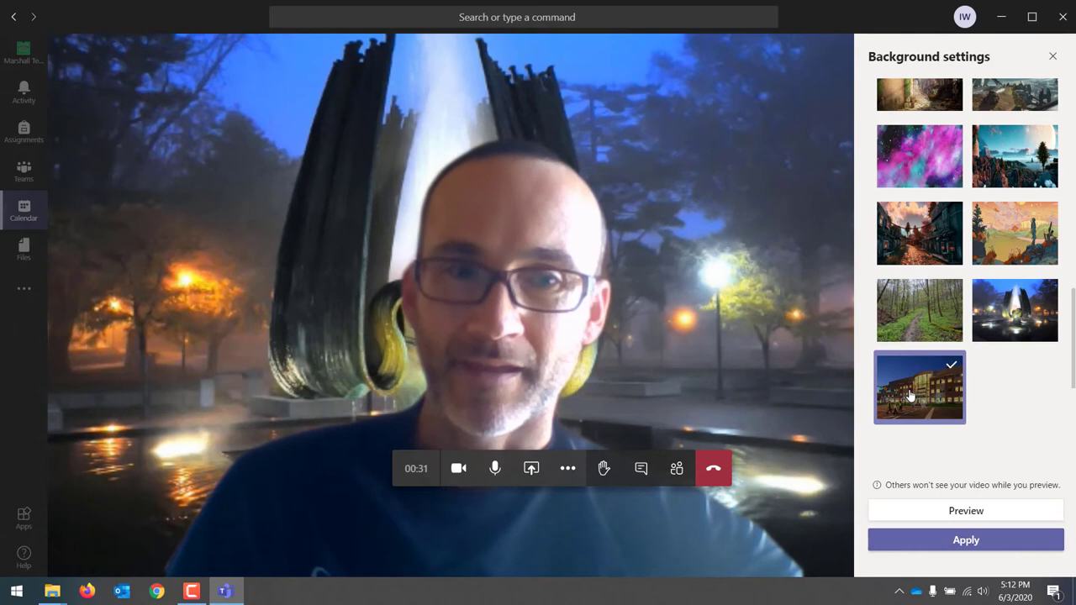
{"action": "left_click", "coordinate": [962, 544]}
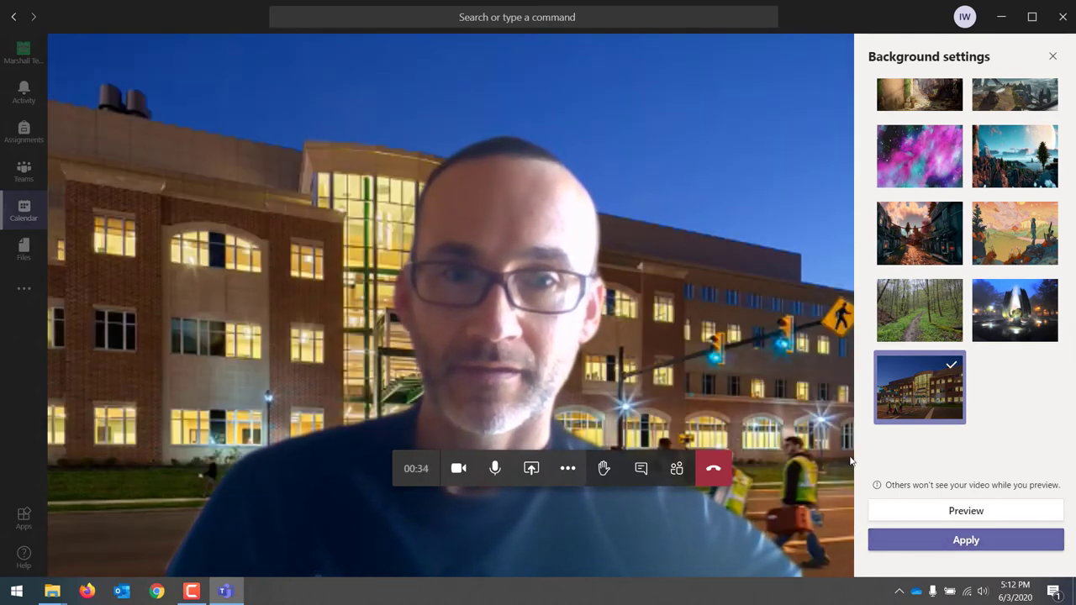
Step: Close Background settings and hang up the meeting
{"action": "left_click", "coordinate": [1052, 56]}
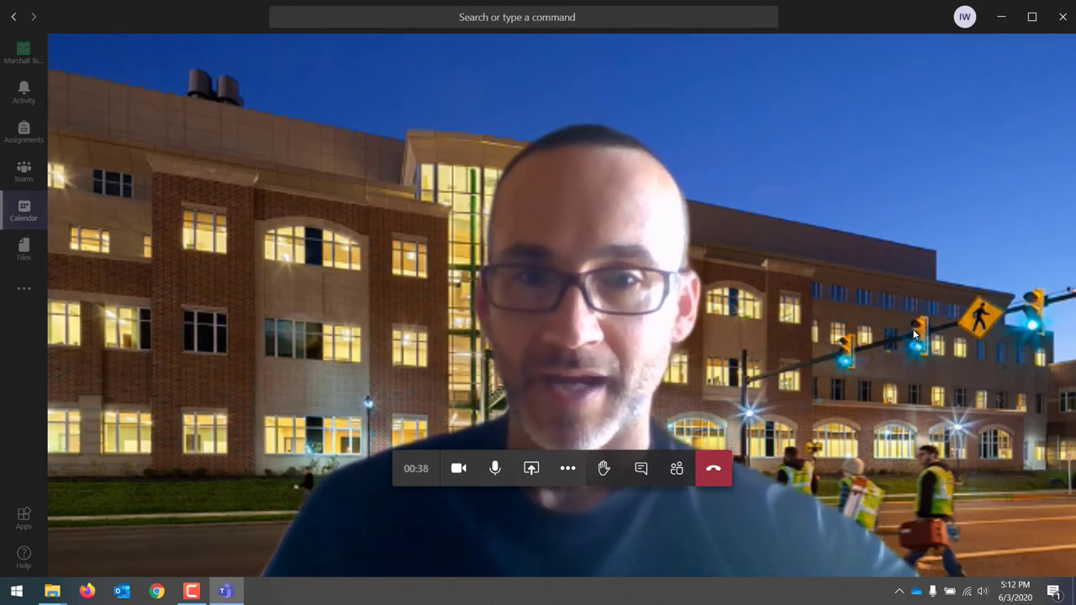
{"action": "left_click", "coordinate": [568, 470]}
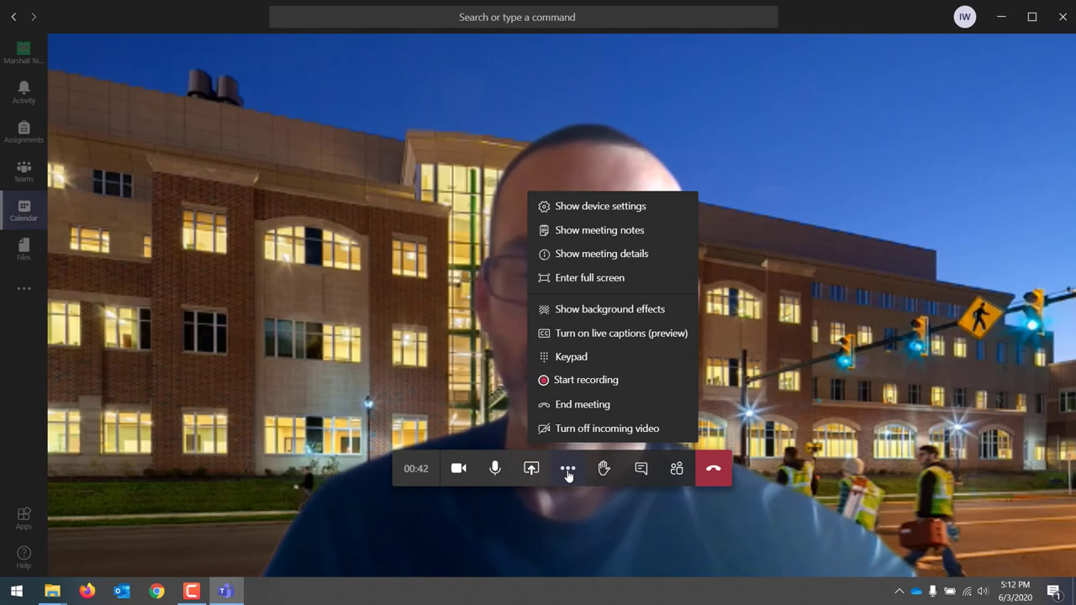
{"action": "left_click", "coordinate": [721, 475]}
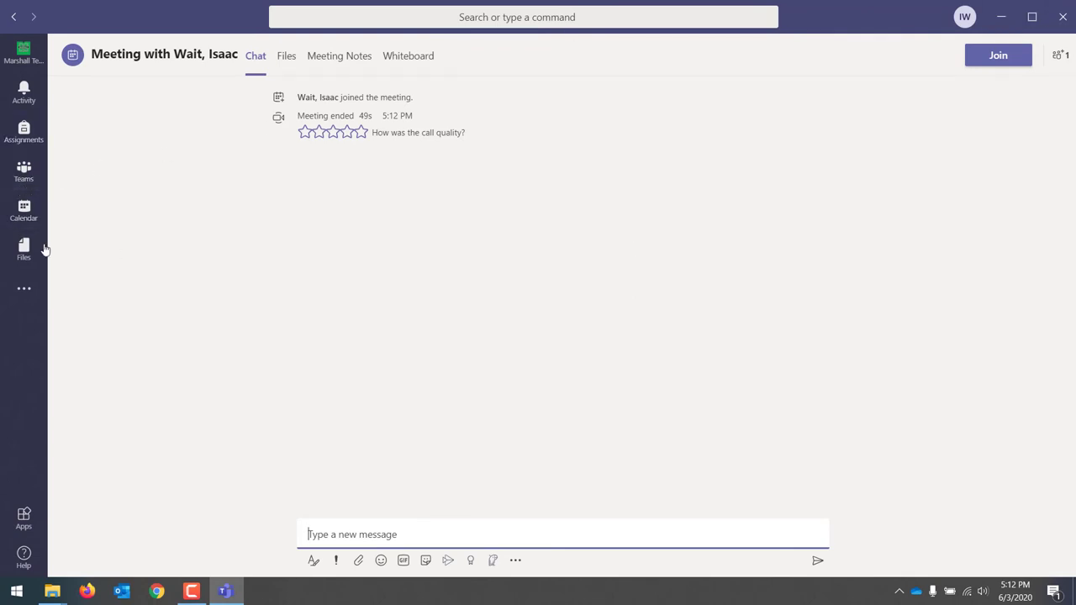
Step: Start and join a second Meet now meeting from Calendar
{"action": "left_click", "coordinate": [23, 171]}
{"action": "left_click", "coordinate": [23, 210]}
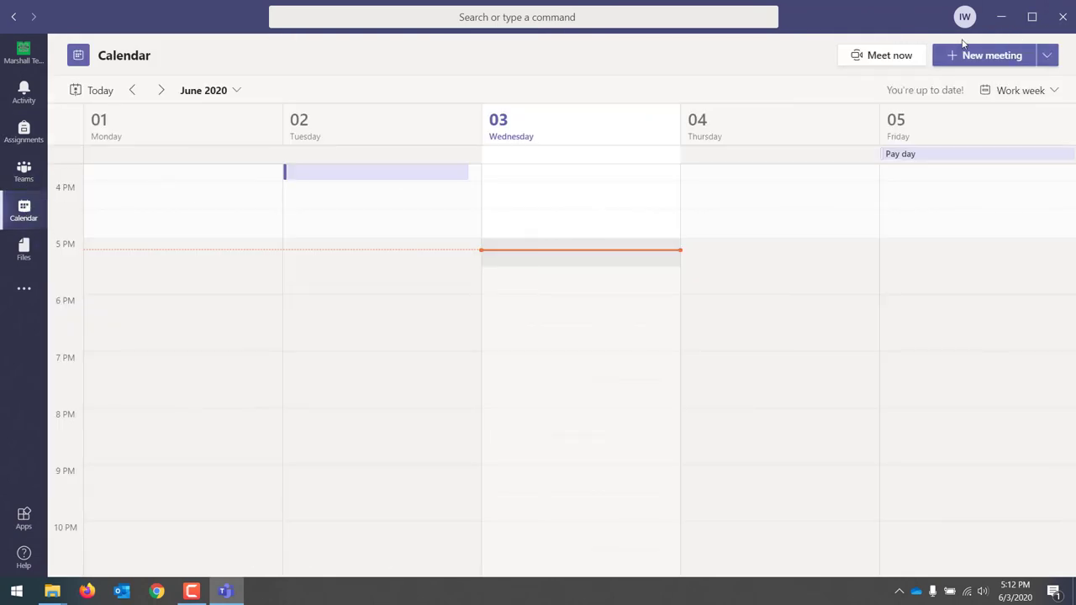
{"action": "left_click", "coordinate": [904, 61]}
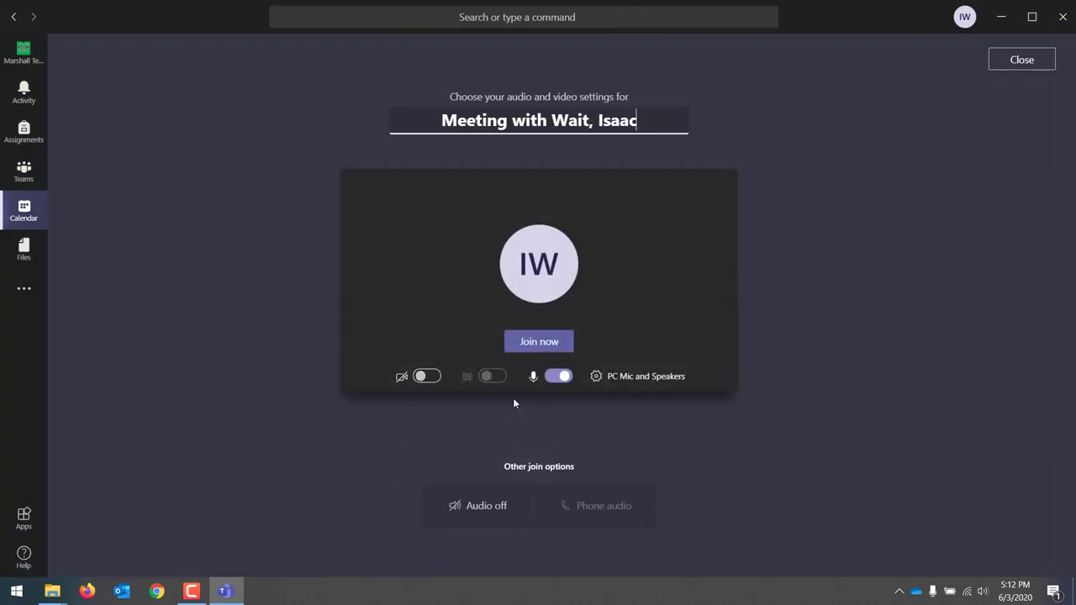
{"action": "left_click", "coordinate": [542, 344]}
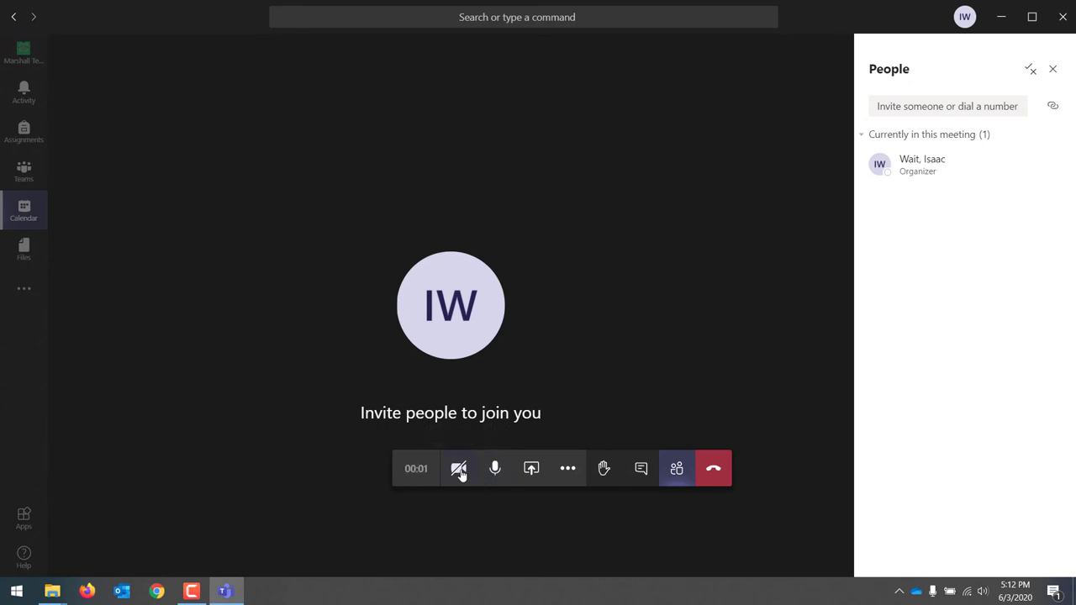
Step: Turn the camera on and show the background effects panel
{"action": "left_click", "coordinate": [459, 469]}
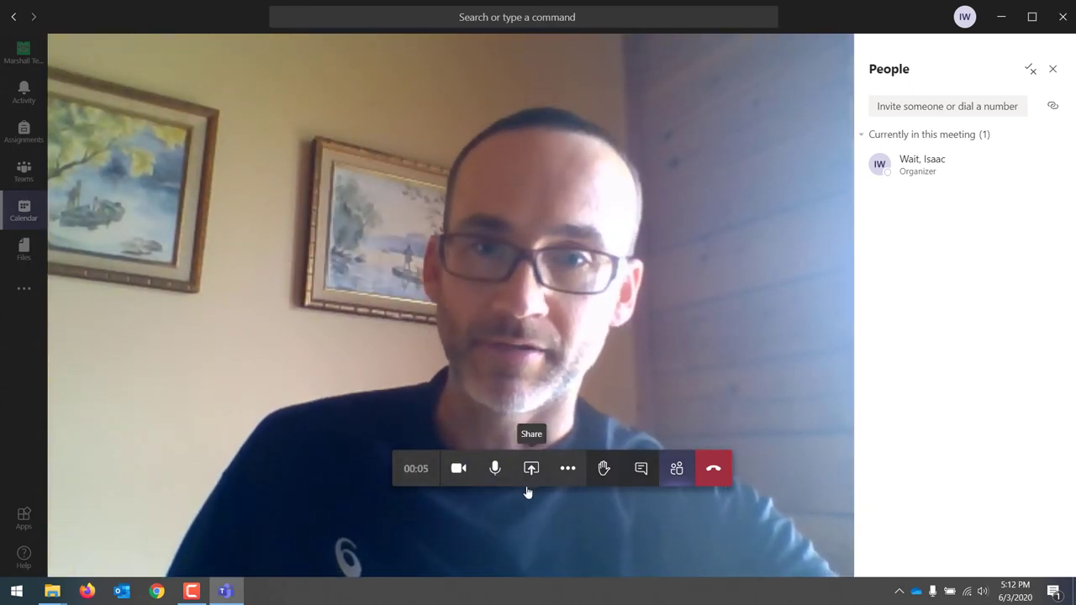
{"action": "left_click", "coordinate": [560, 481]}
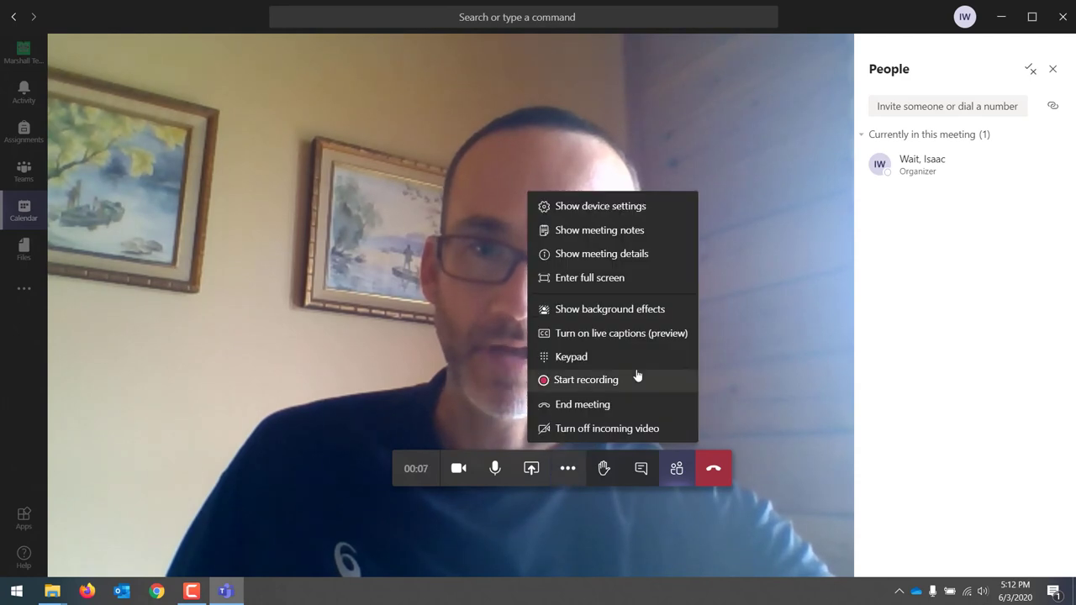
{"action": "left_click", "coordinate": [619, 310]}
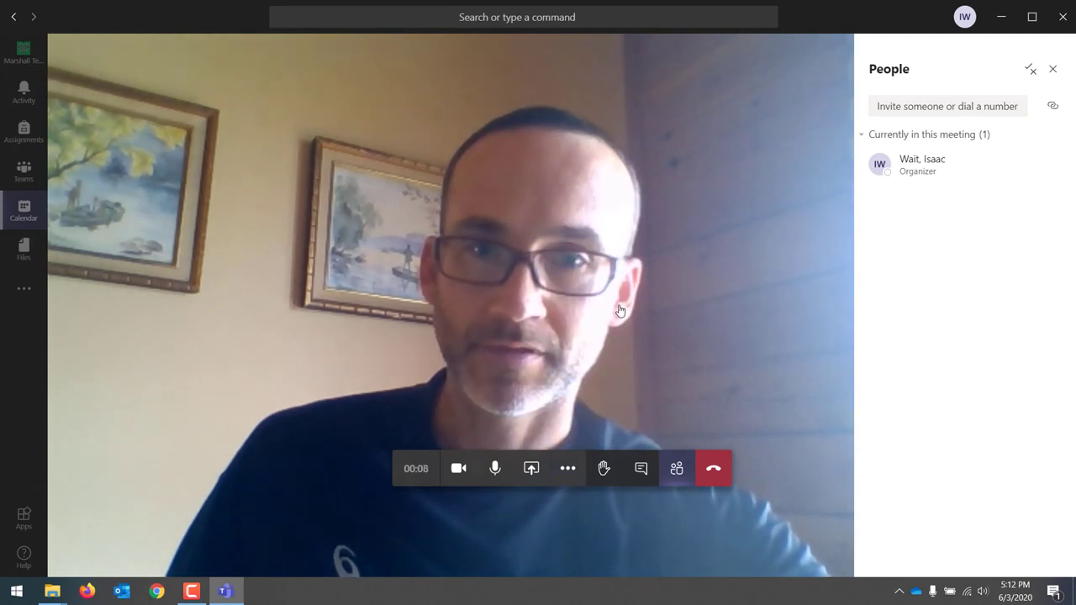
Step: Scroll to the custom thumbnails and apply the fountain image as background
{"action": "scroll", "coordinate": [1074, 196], "scroll_direction": "down", "scroll_amount": 2}
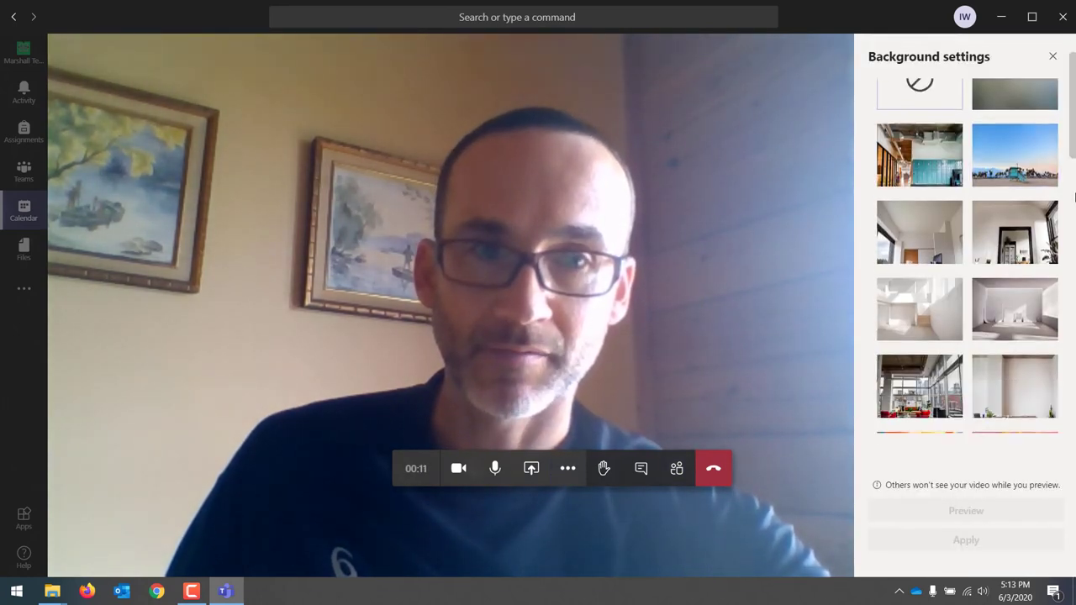
{"action": "scroll", "coordinate": [1074, 196], "scroll_direction": "down", "scroll_amount": 5}
{"action": "left_click", "coordinate": [1014, 311]}
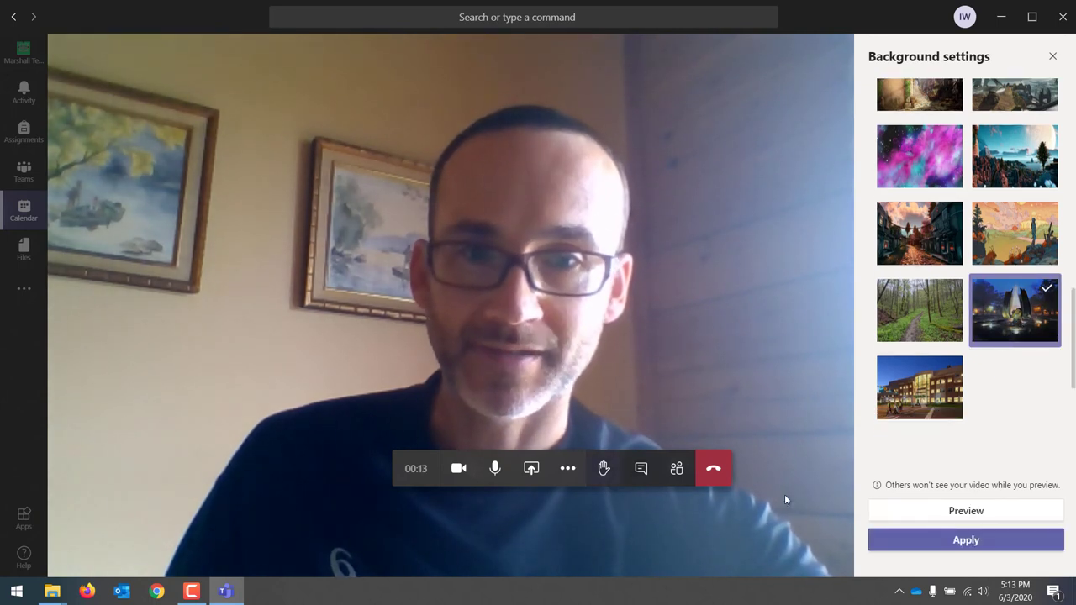
{"action": "left_click", "coordinate": [963, 540]}
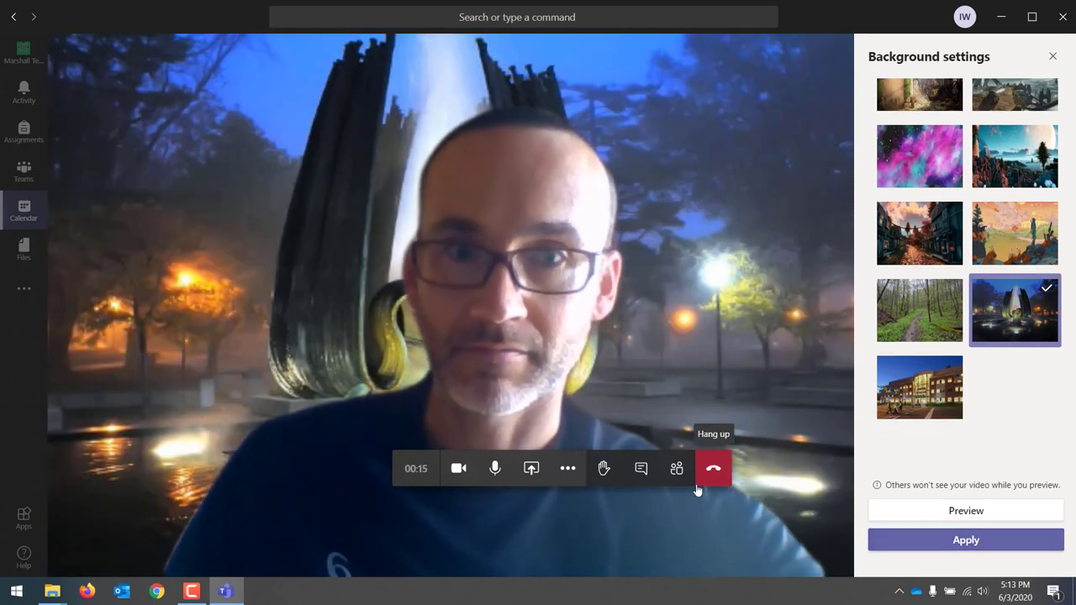